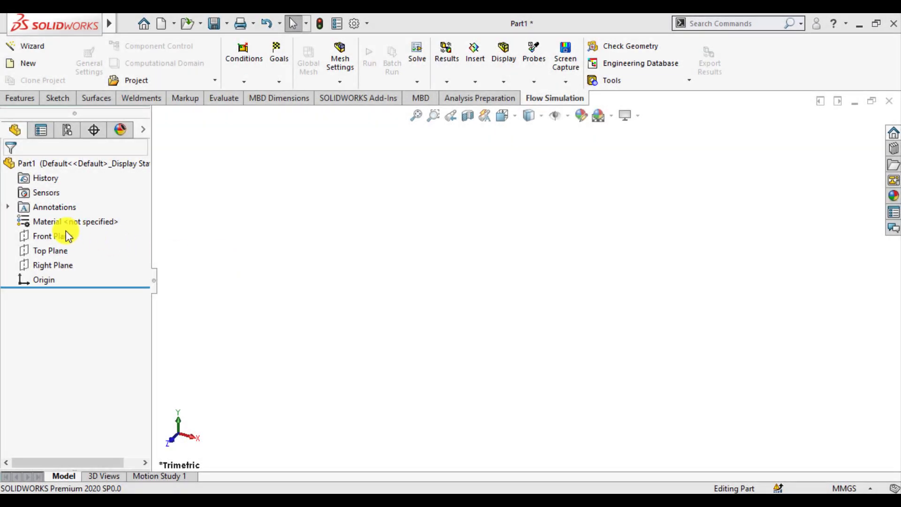
# Start Sketch1 on the Front Plane of the empty part
pyautogui.click(64, 238)
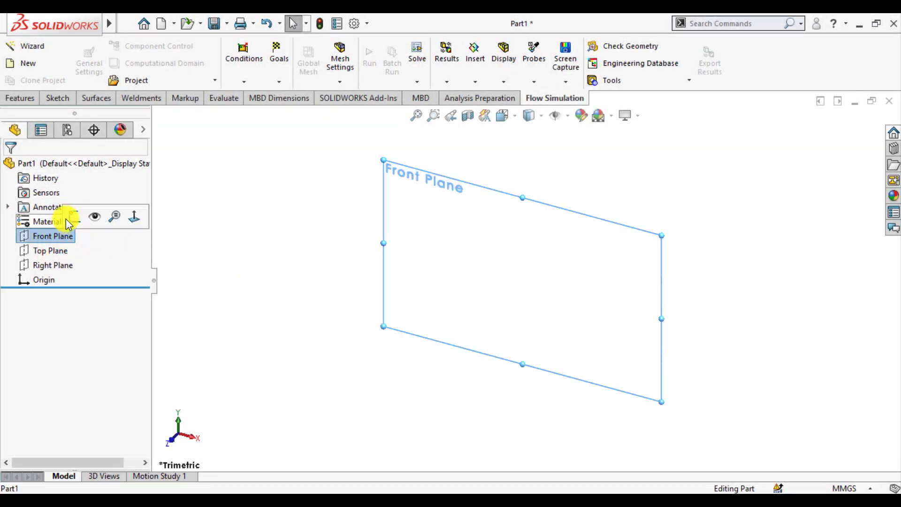
pyautogui.click(70, 219)
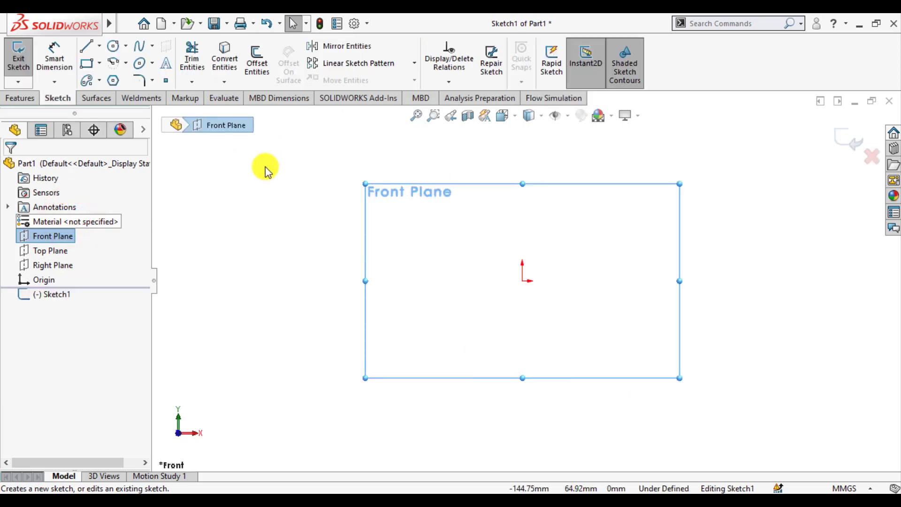
# Draw a center rectangle anchored on the sketch origin, ready for dimensioning
pyautogui.click(89, 64)
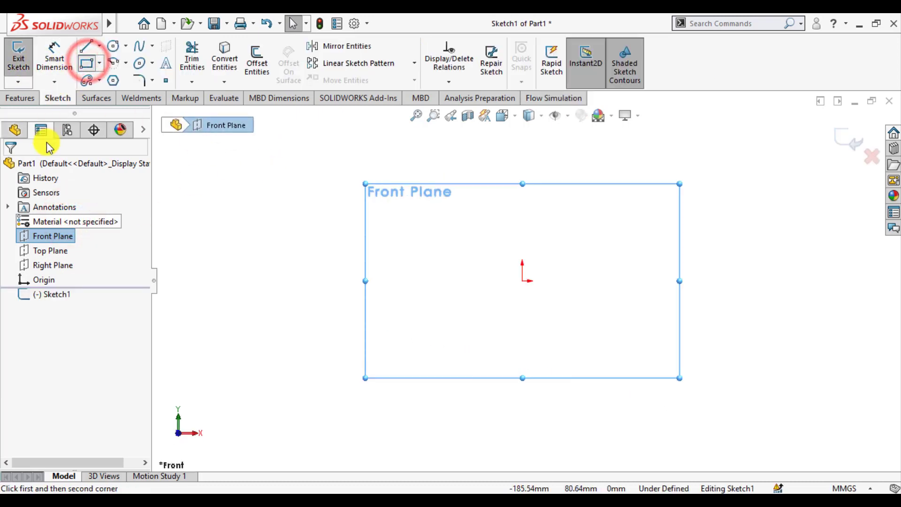
pyautogui.click(71, 220)
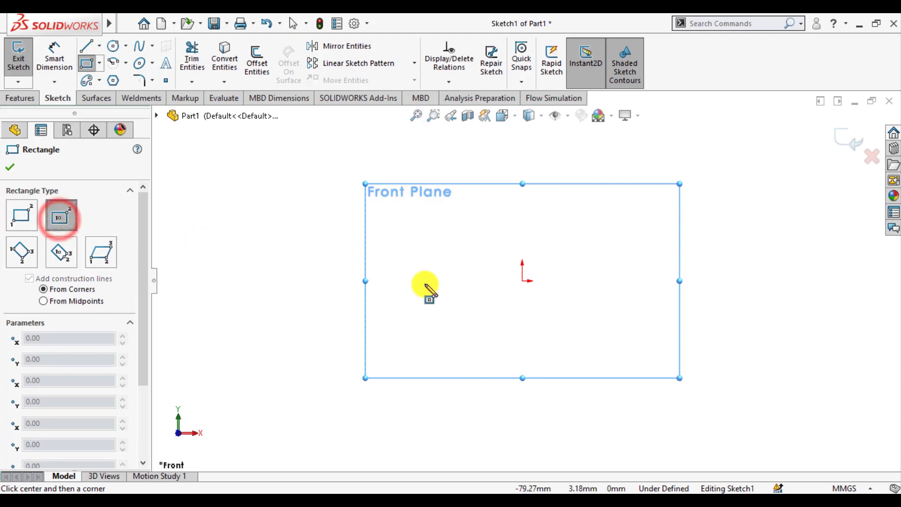
pyautogui.click(521, 282)
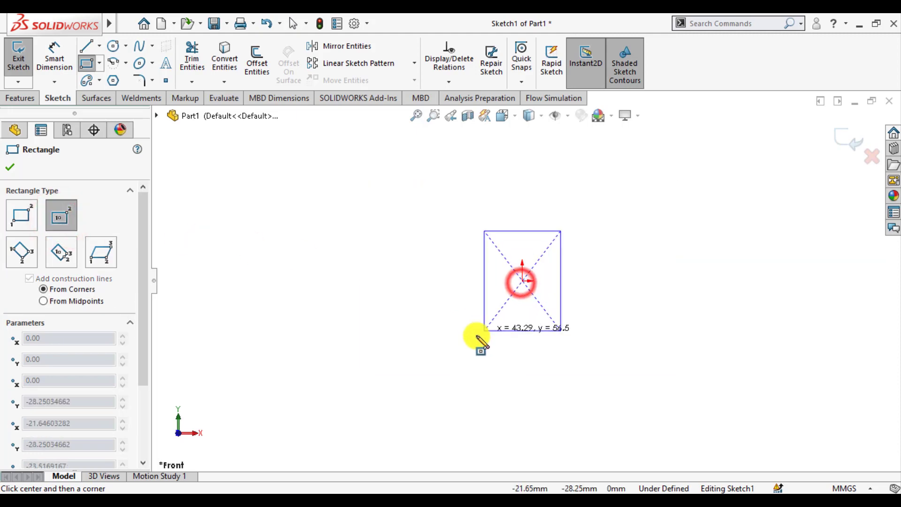
pyautogui.click(432, 344)
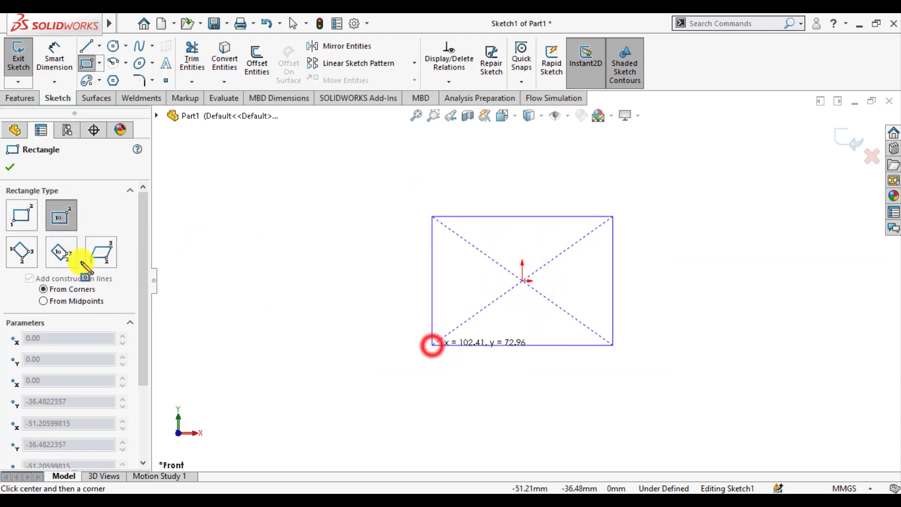
pyautogui.click(10, 170)
pyautogui.click(54, 56)
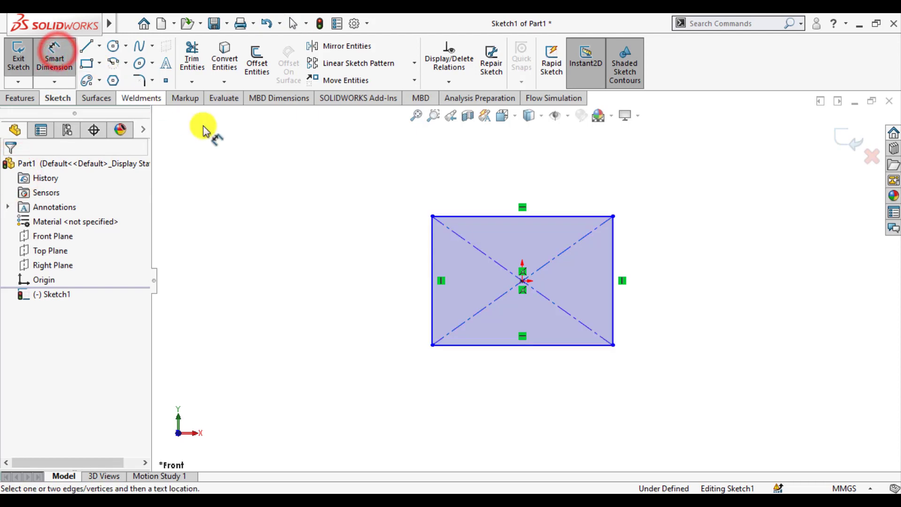
# Dimension the rectangle's top and left edges to 10 mm each, then exit Sketch1
pyautogui.click(467, 217)
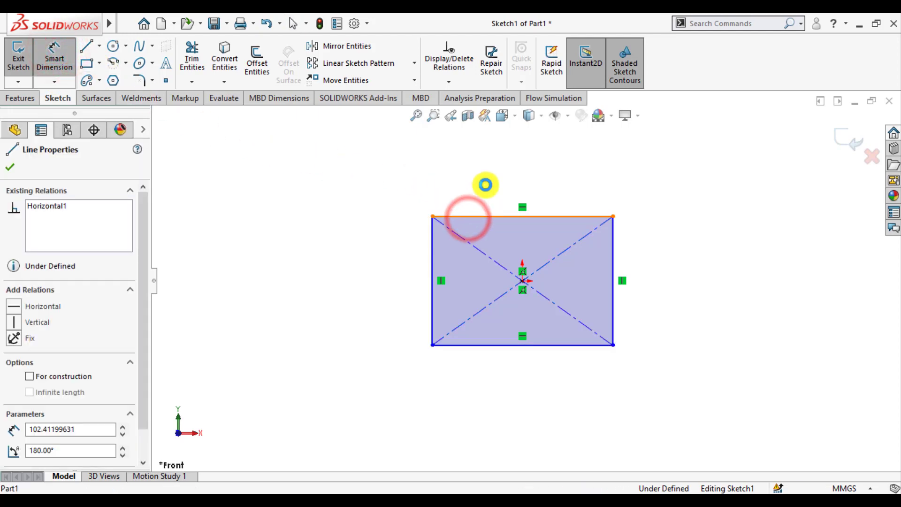
pyautogui.click(486, 187)
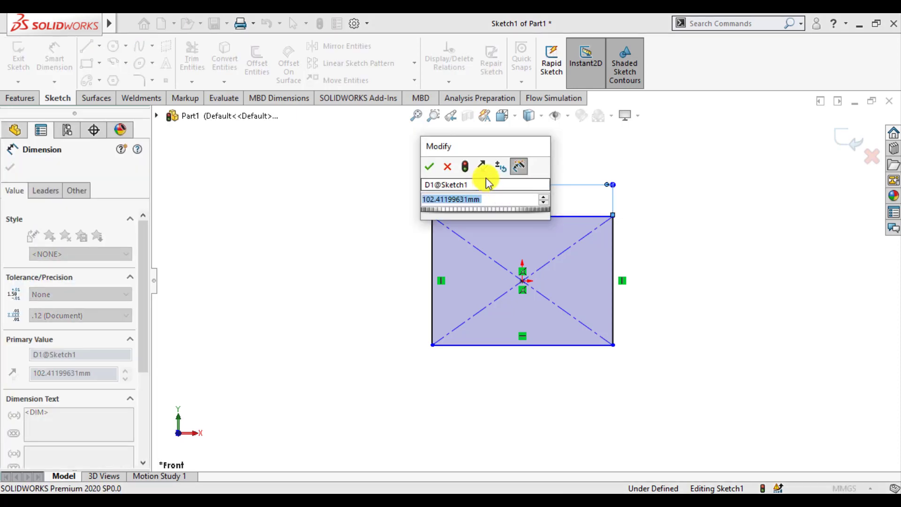
pyautogui.write('10')
pyautogui.press('Return')
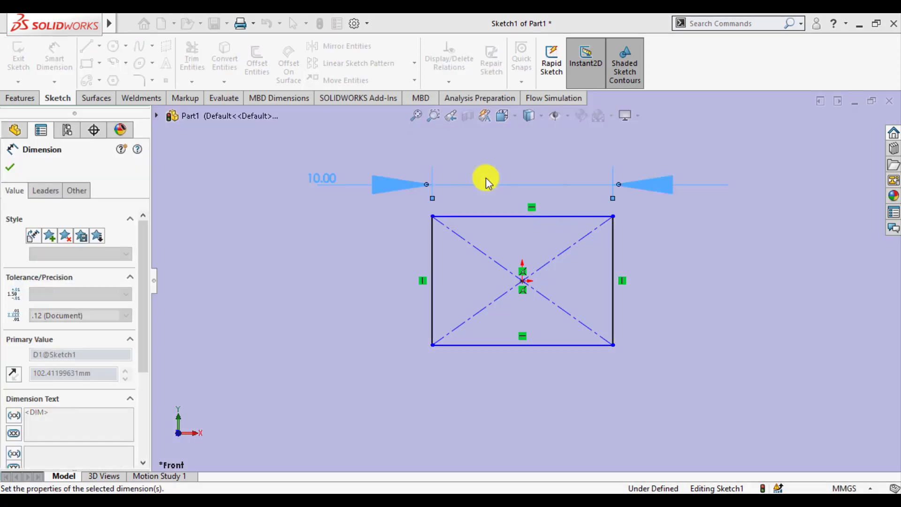
pyautogui.click(432, 271)
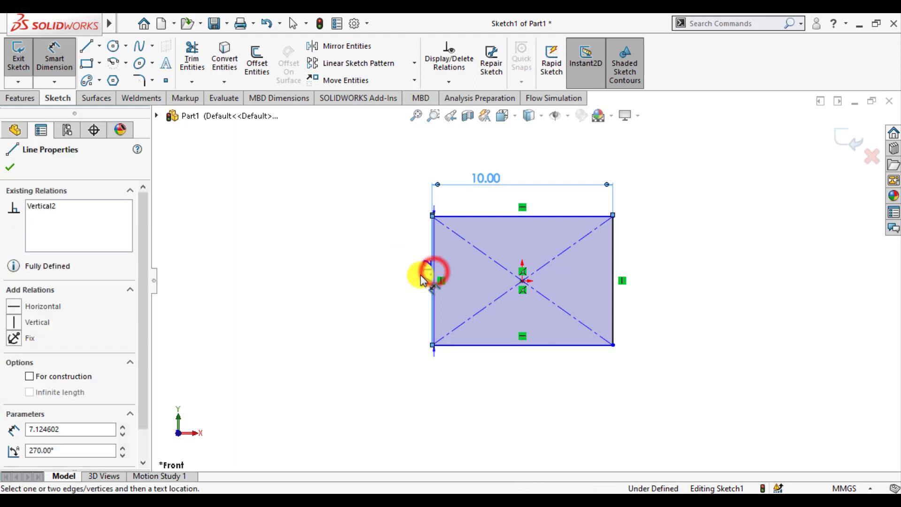
pyautogui.click(390, 280)
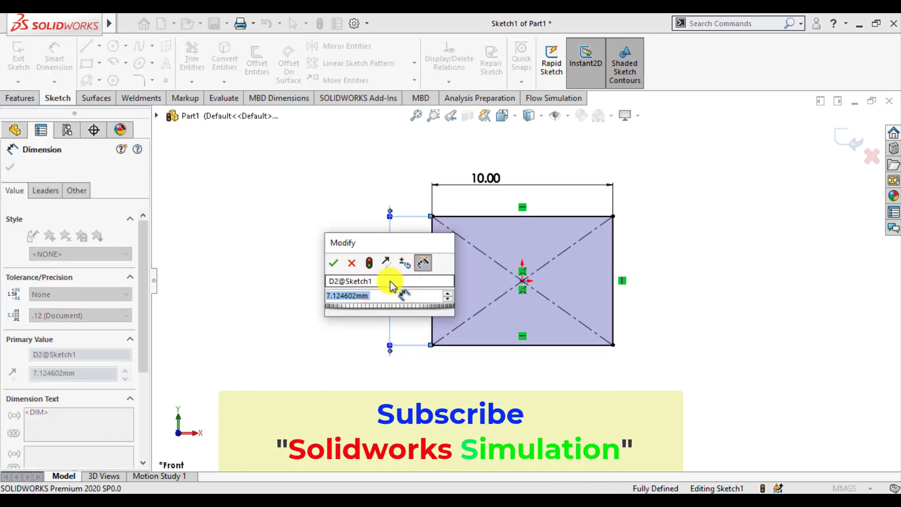
pyautogui.write('10')
pyautogui.press('Return')
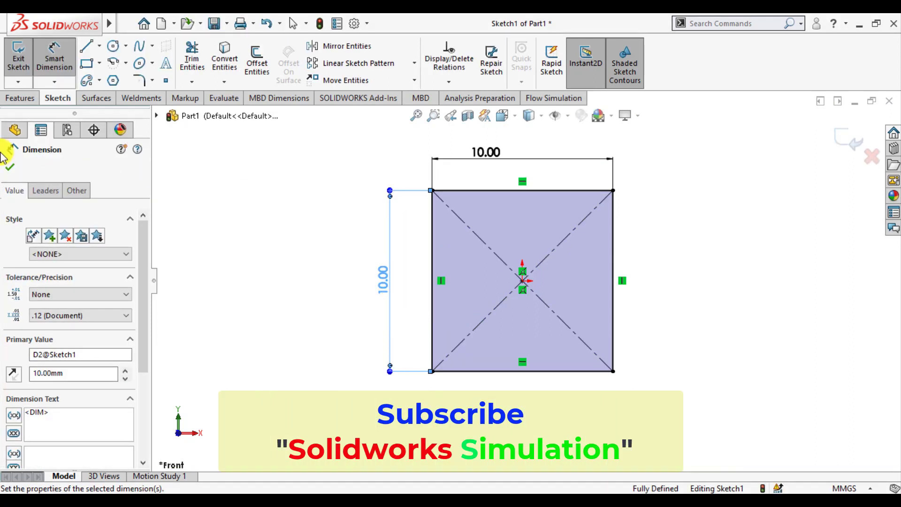
pyautogui.click(13, 170)
pyautogui.click(850, 140)
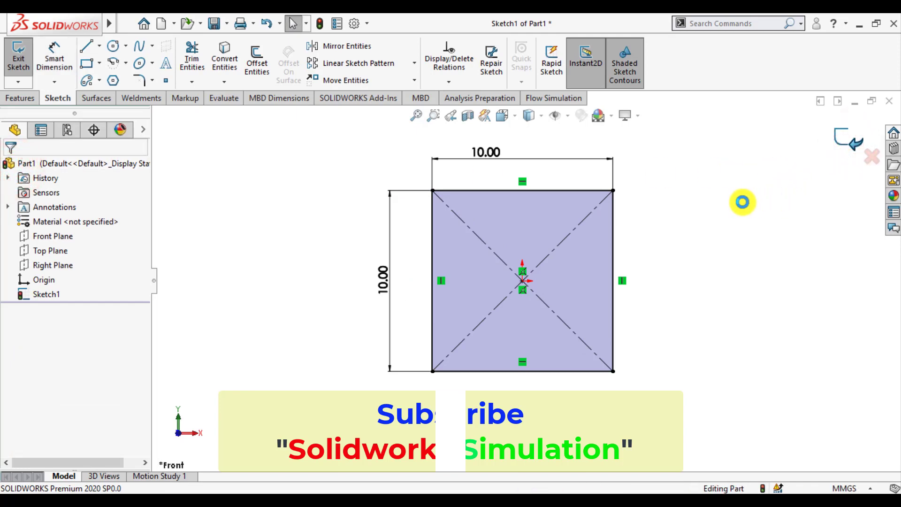
# Extrude the square Mid Plane 10 mm into the Boss-Extrude1 cube
pyautogui.click(19, 98)
pyautogui.click(24, 61)
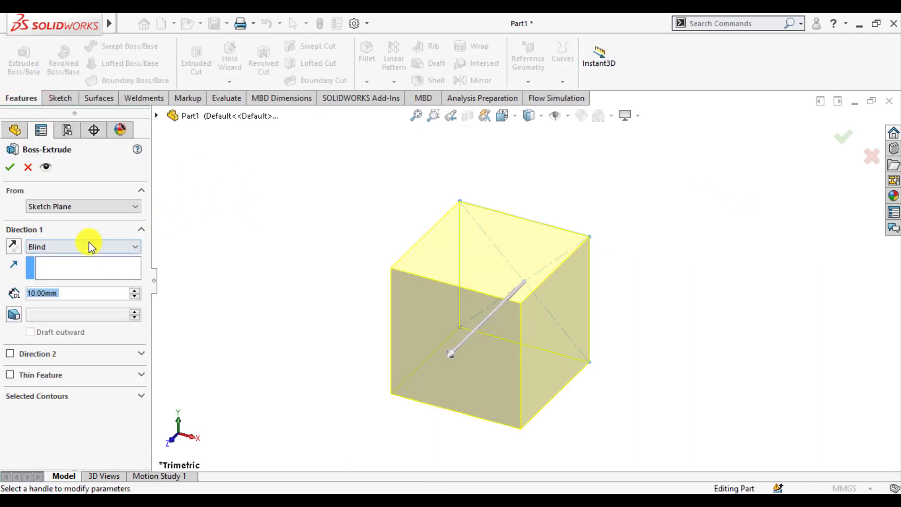
pyautogui.click(89, 246)
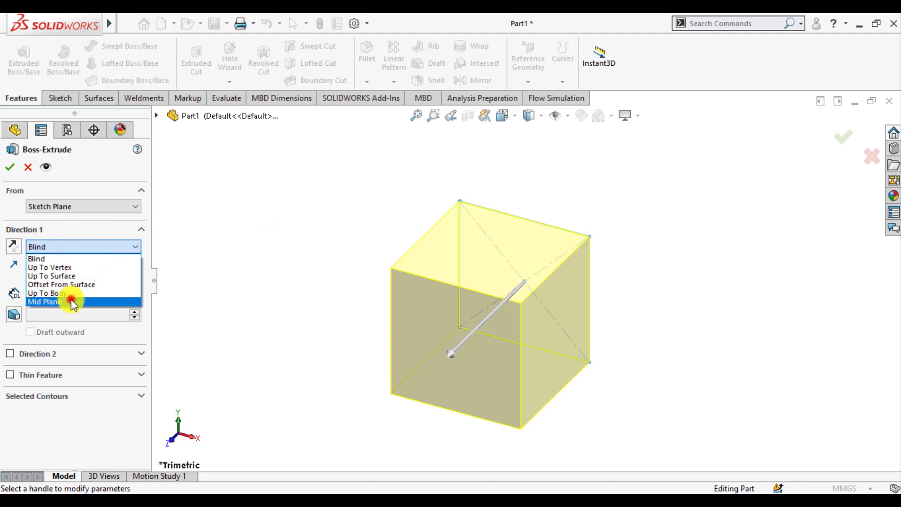
pyautogui.click(71, 300)
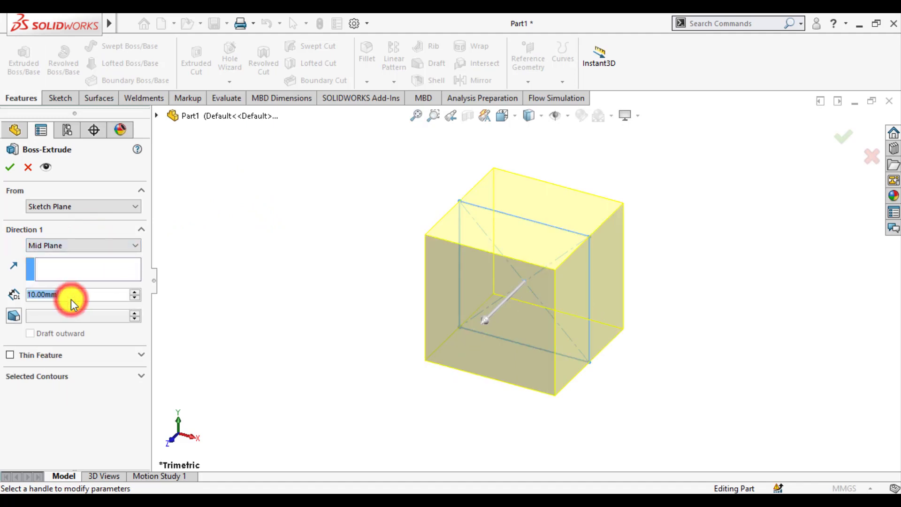
pyautogui.click(8, 170)
pyautogui.click(264, 248)
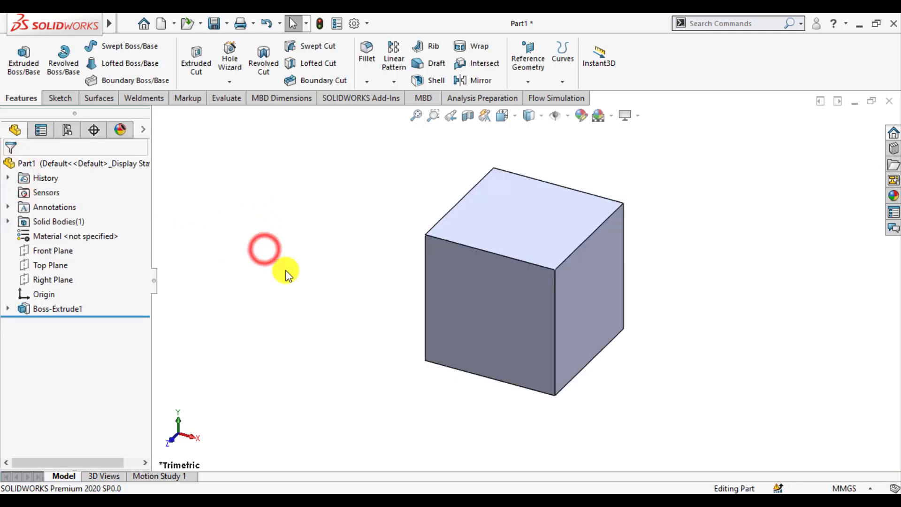
pyautogui.moveTo(286, 274); pyautogui.dragTo(359, 340, button='middle')
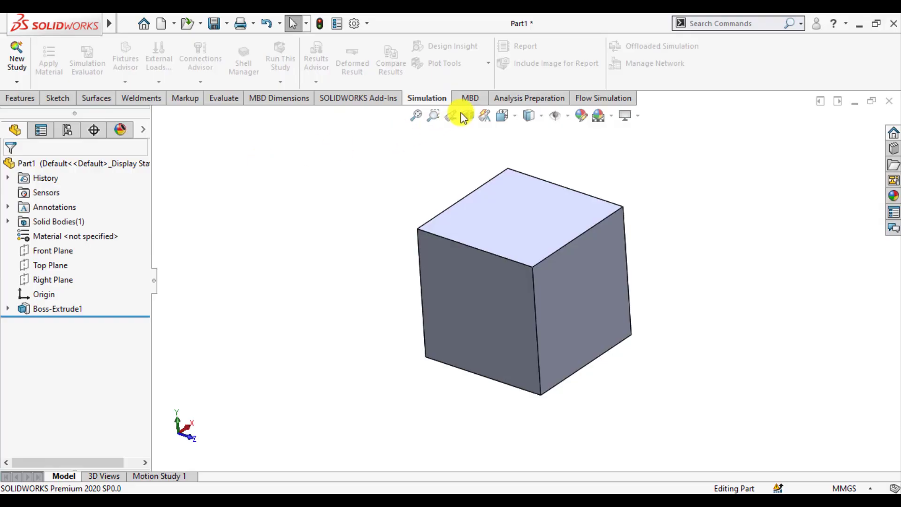
# Create a Static simulation study named 'Poisson ratio analysis'
pyautogui.click(18, 98)
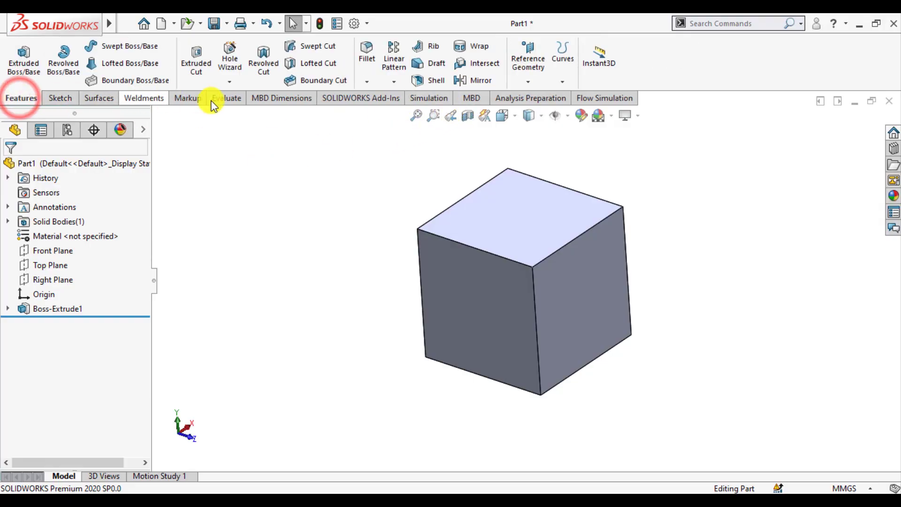
pyautogui.click(420, 98)
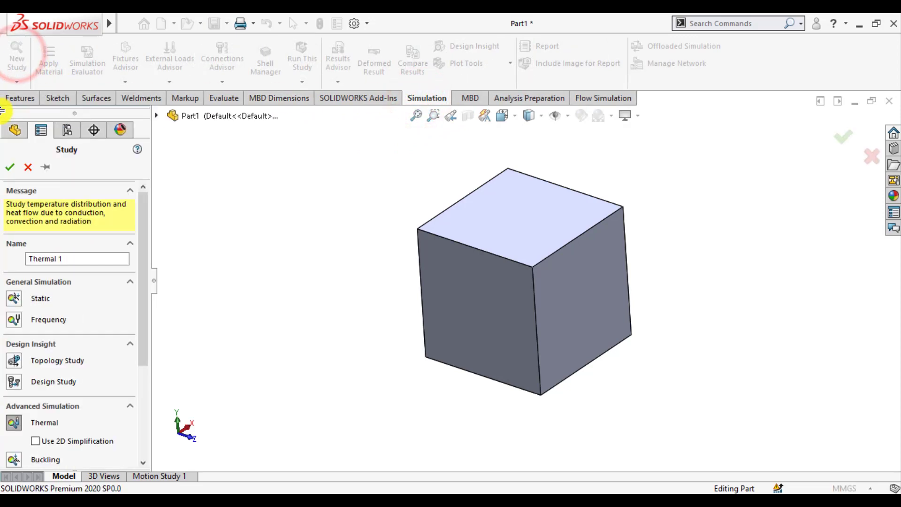
pyautogui.click(17, 299)
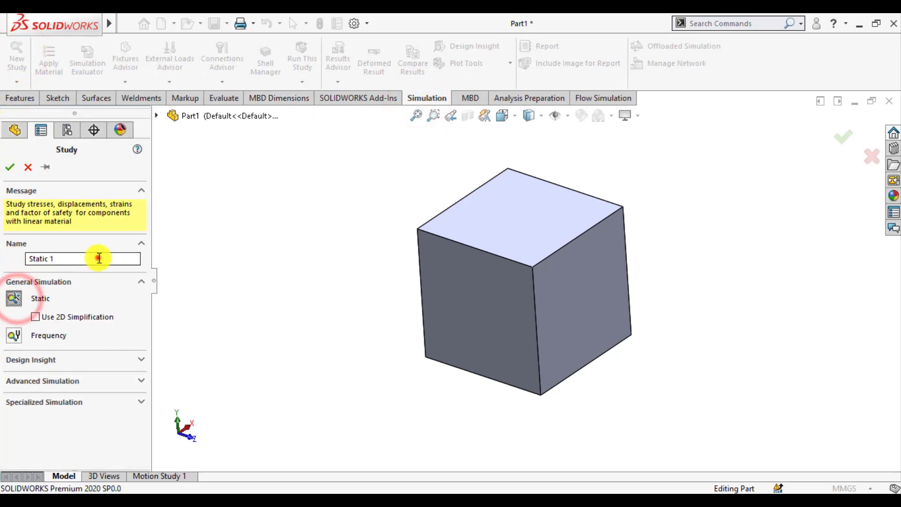
pyautogui.moveTo(98, 258); pyautogui.dragTo(26, 258)
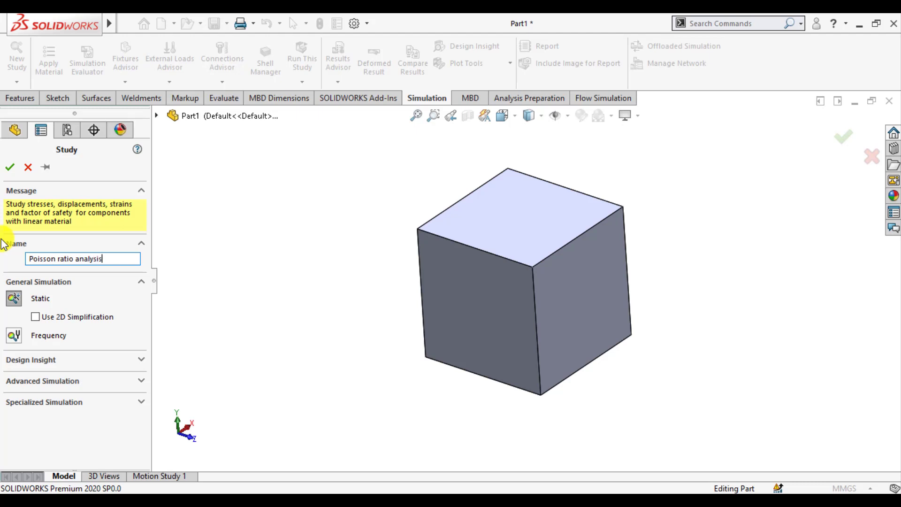
pyautogui.click(10, 167)
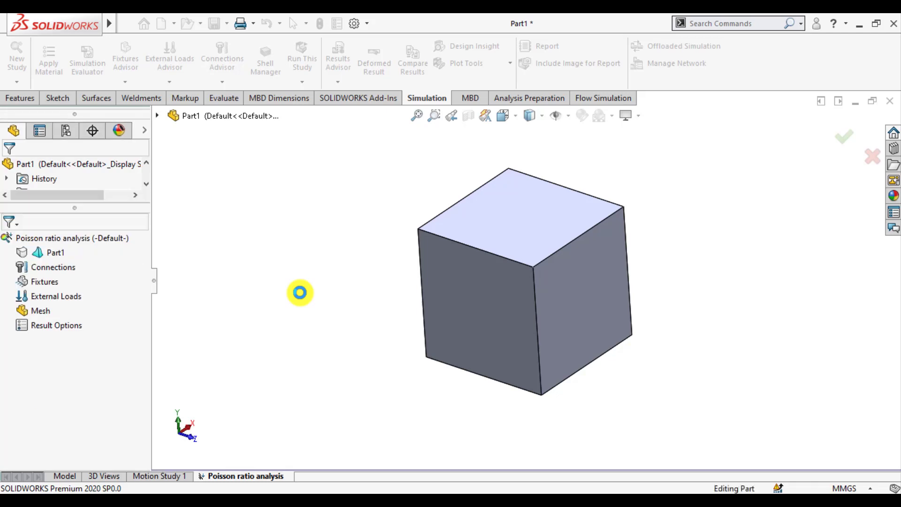
# Apply Alloy Steel (Poisson's ratio 0.28) to Part1 from the material library
pyautogui.rightClick(48, 253)
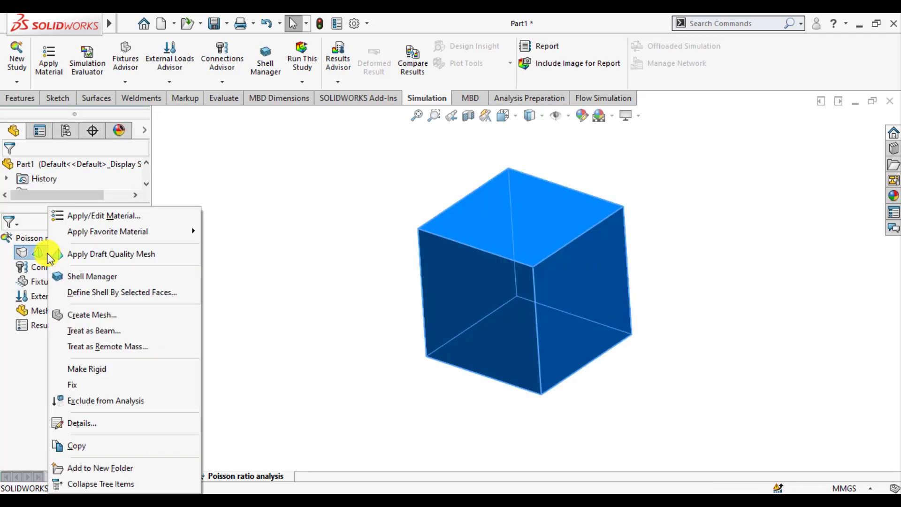
pyautogui.moveTo(107, 232)
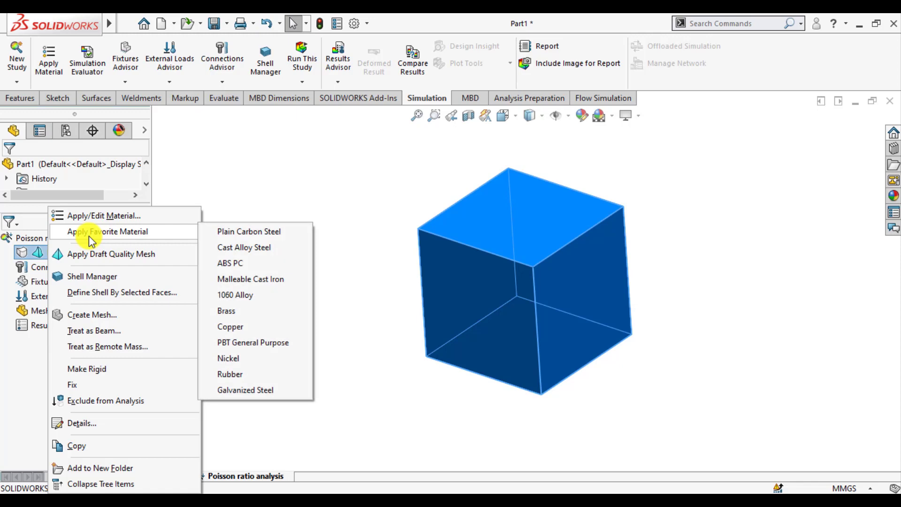
pyautogui.click(100, 215)
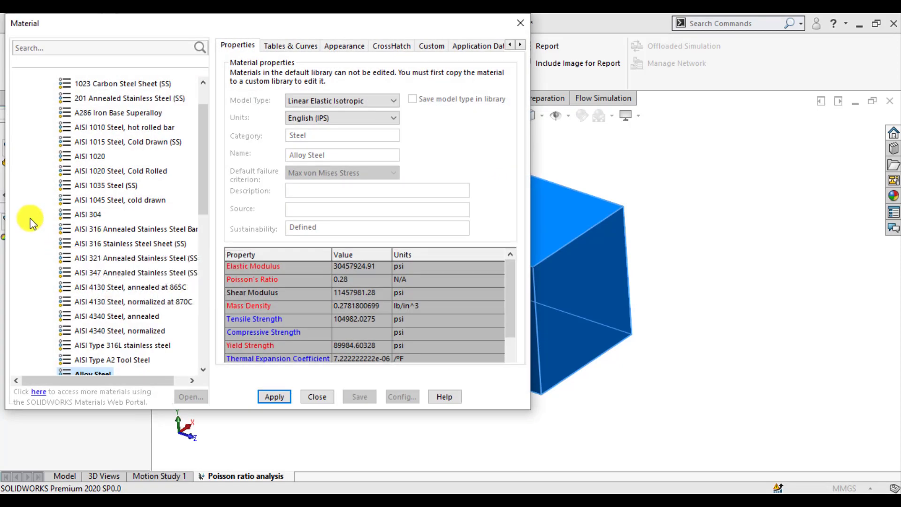
pyautogui.scroll(-1, 78, 281)
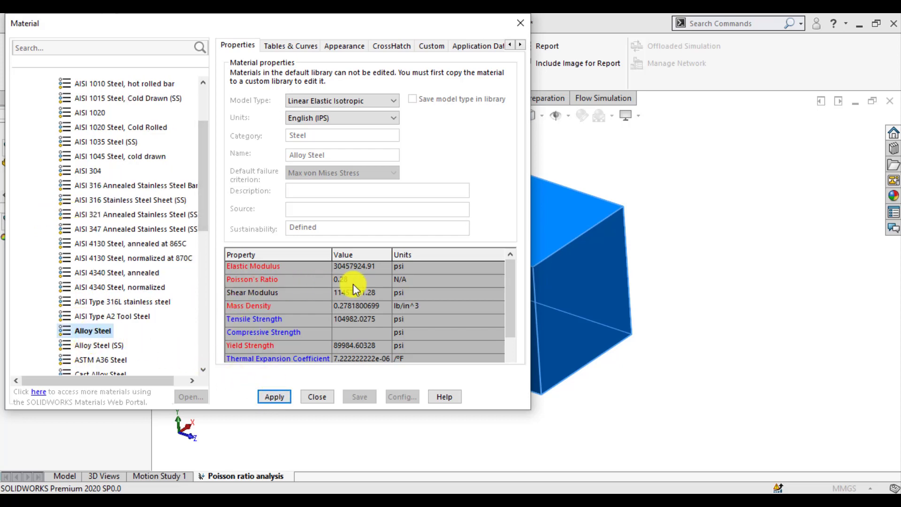
pyautogui.click(274, 396)
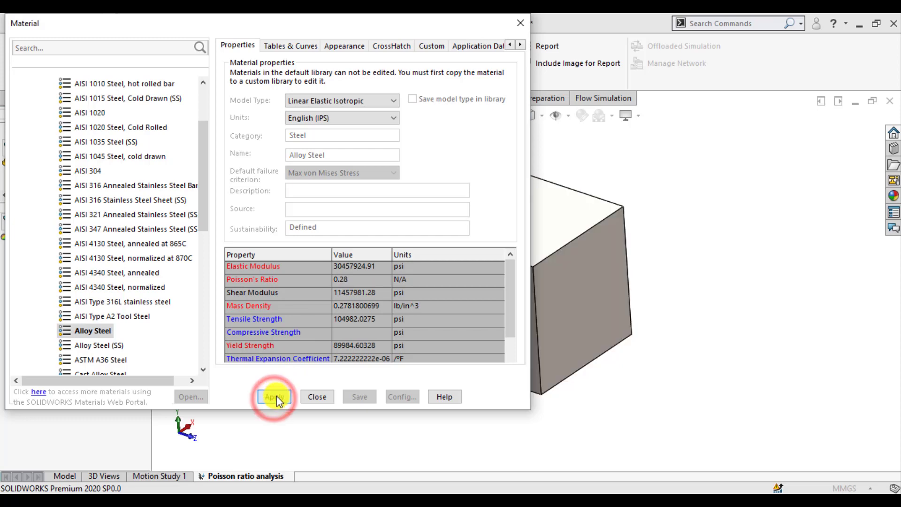
pyautogui.click(317, 396)
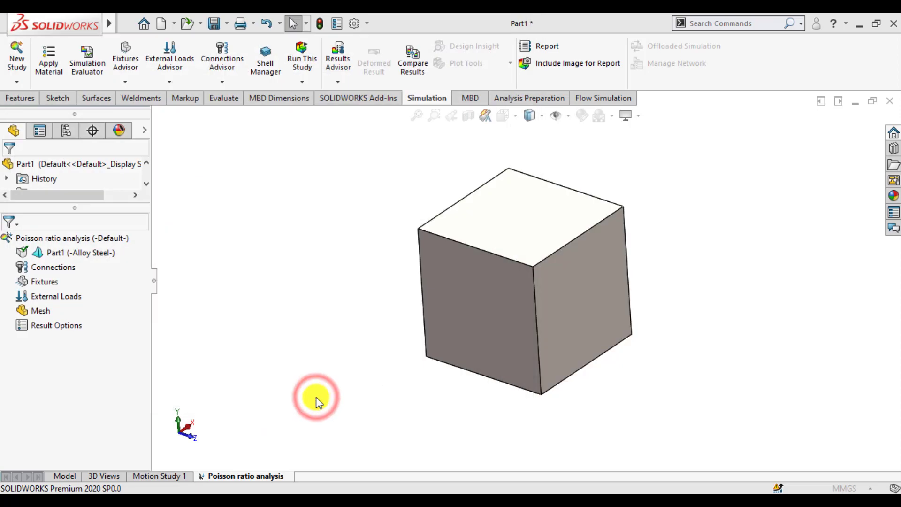
# Begin a Roller/Slider fixture, rotating the cube to expose its left face
pyautogui.click(289, 388)
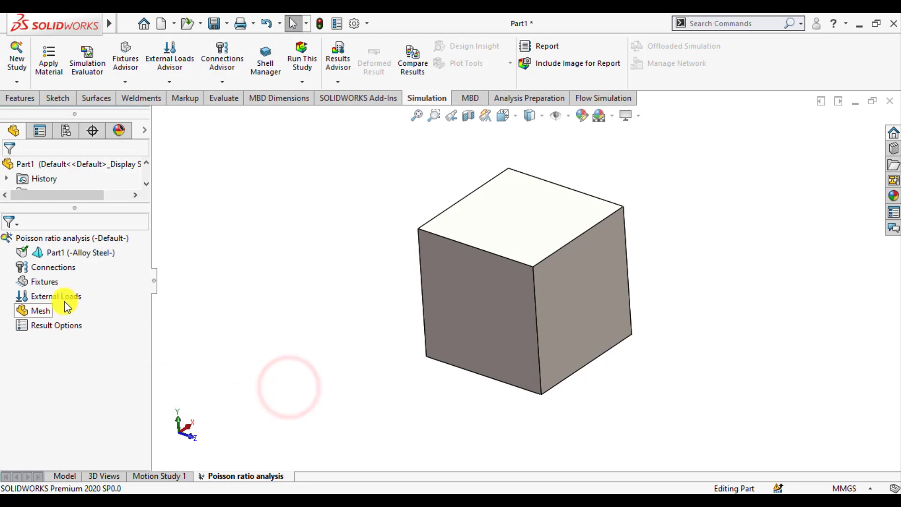
pyautogui.rightClick(45, 280)
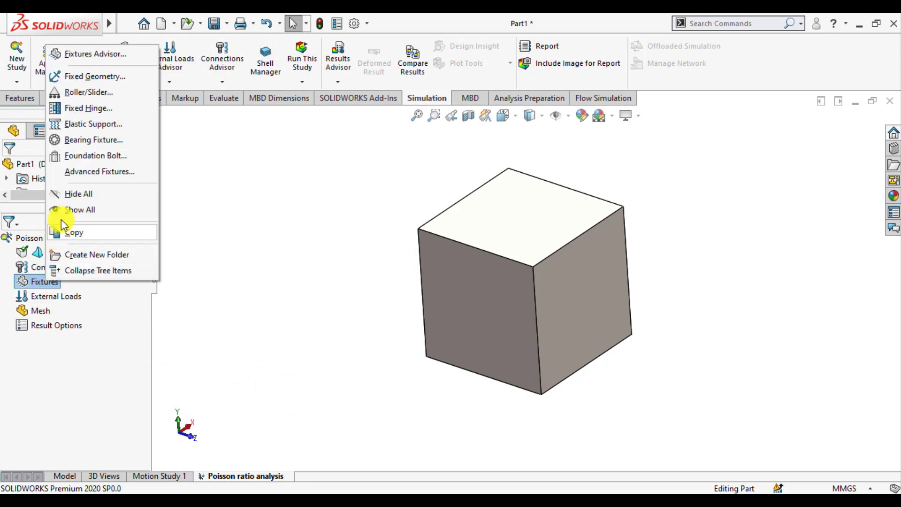
pyautogui.click(93, 90)
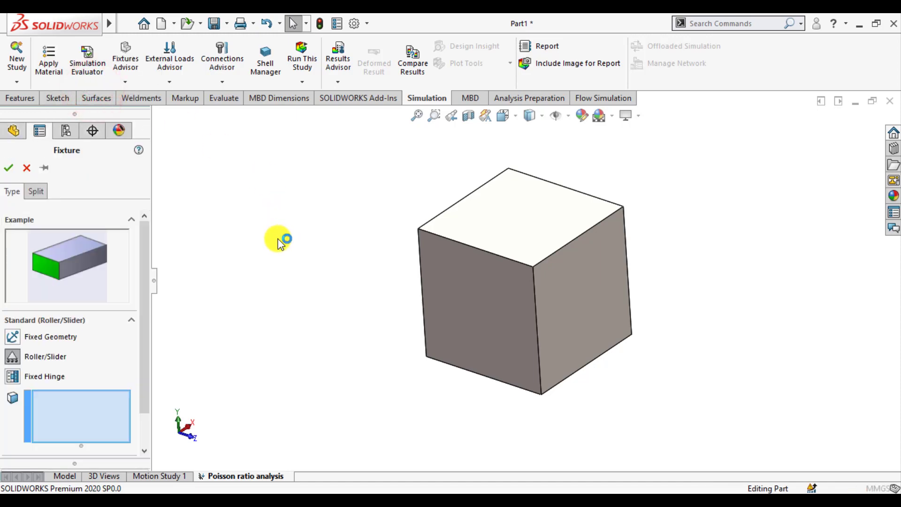
pyautogui.moveTo(278, 286)
pyautogui.mouseDown(button='middle')
pyautogui.moveTo(372, 306)
pyautogui.moveTo(70, 416)
pyautogui.mouseUp(button='middle')
pyautogui.moveTo(443, 358)
pyautogui.mouseDown(button='middle')
pyautogui.moveTo(358, 328)
pyautogui.moveTo(318, 372)
pyautogui.moveTo(342, 402)
pyautogui.moveTo(346, 388)
pyautogui.mouseUp(button='middle')
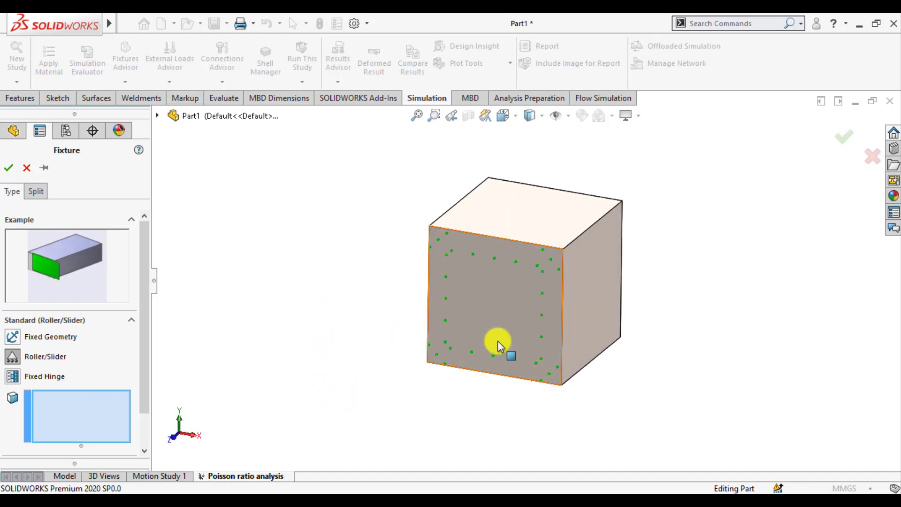
pyautogui.moveTo(497, 345)
pyautogui.mouseDown(button='middle')
pyautogui.moveTo(447, 342)
pyautogui.moveTo(466, 351)
pyautogui.moveTo(429, 307)
pyautogui.mouseUp(button='middle')
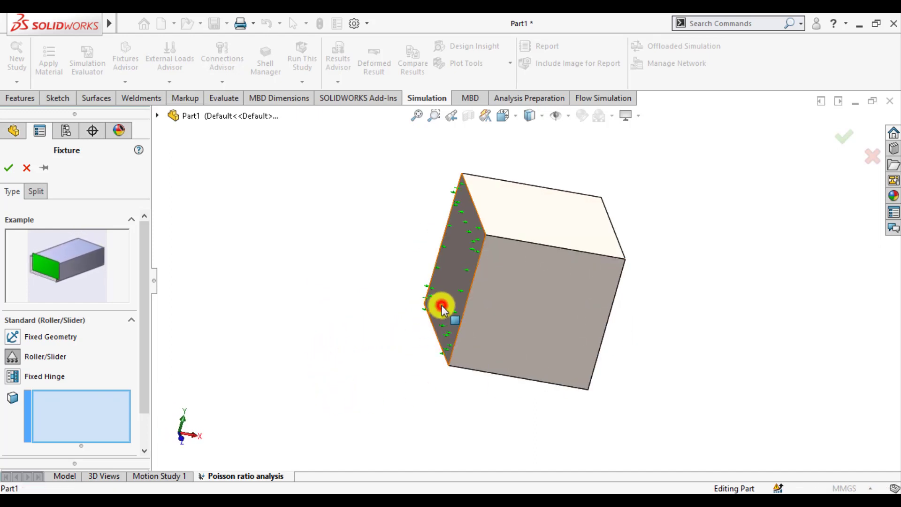
# Restrain Face<4>, Face<2> and Face<1> as fixture Roller/Slider-1
pyautogui.click(436, 306)
pyautogui.moveTo(366, 349)
pyautogui.mouseDown(button='middle')
pyautogui.moveTo(348, 289)
pyautogui.moveTo(461, 362)
pyautogui.mouseUp(button='middle')
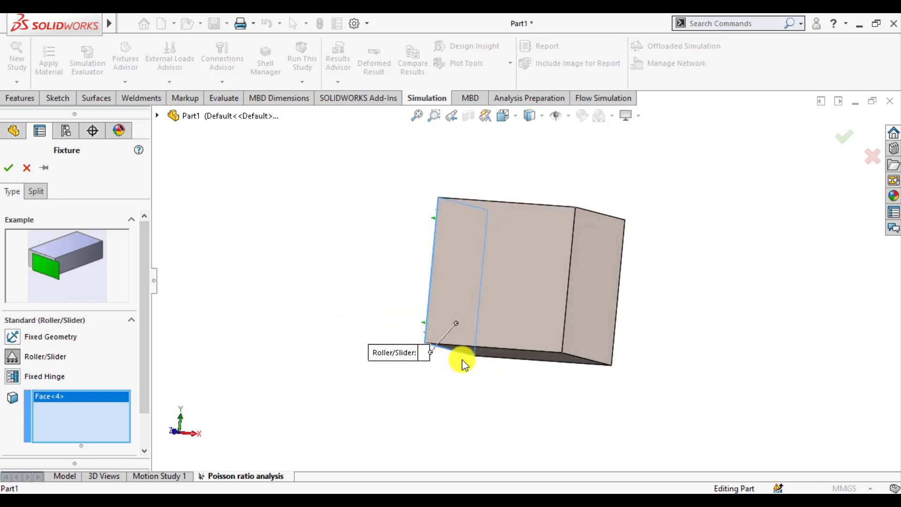
pyautogui.click(495, 353)
pyautogui.moveTo(386, 318); pyautogui.dragTo(547, 313, button='middle')
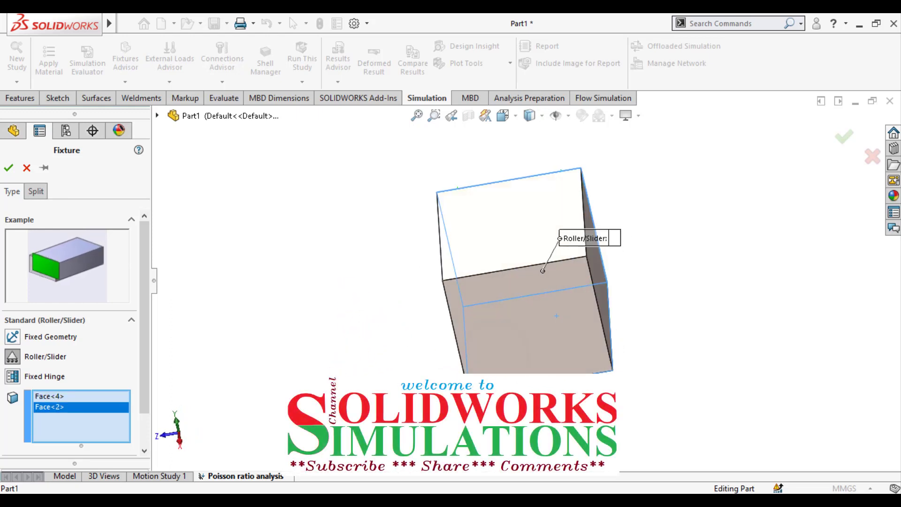
pyautogui.click(593, 292)
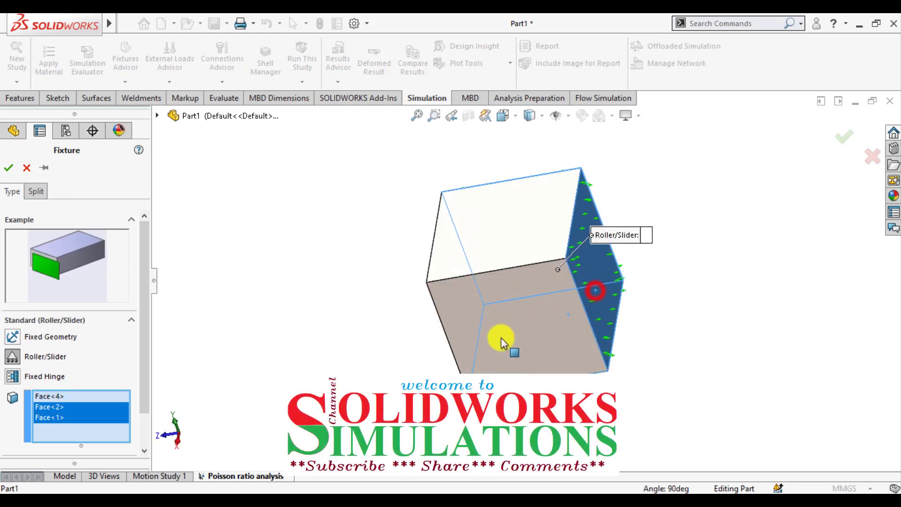
pyautogui.moveTo(346, 352)
pyautogui.mouseDown(button='middle')
pyautogui.moveTo(418, 318)
pyautogui.moveTo(437, 373)
pyautogui.mouseUp(button='middle')
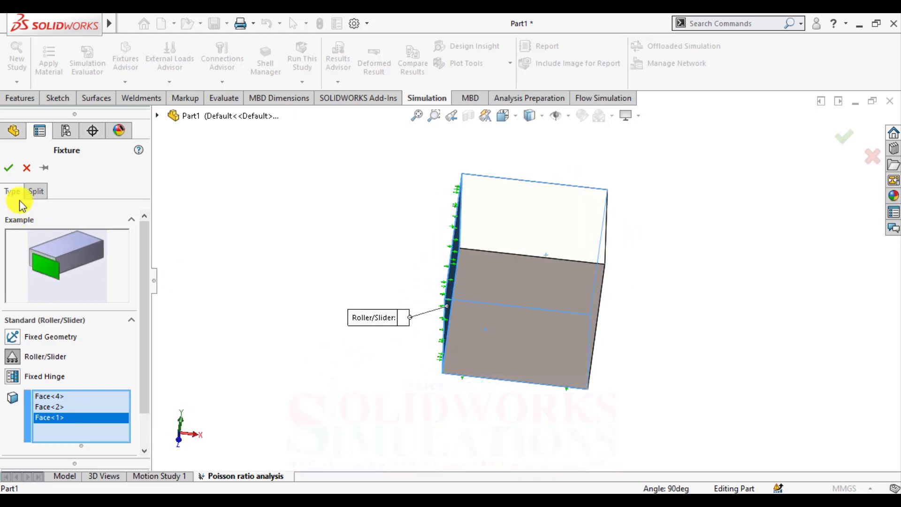
pyautogui.click(8, 167)
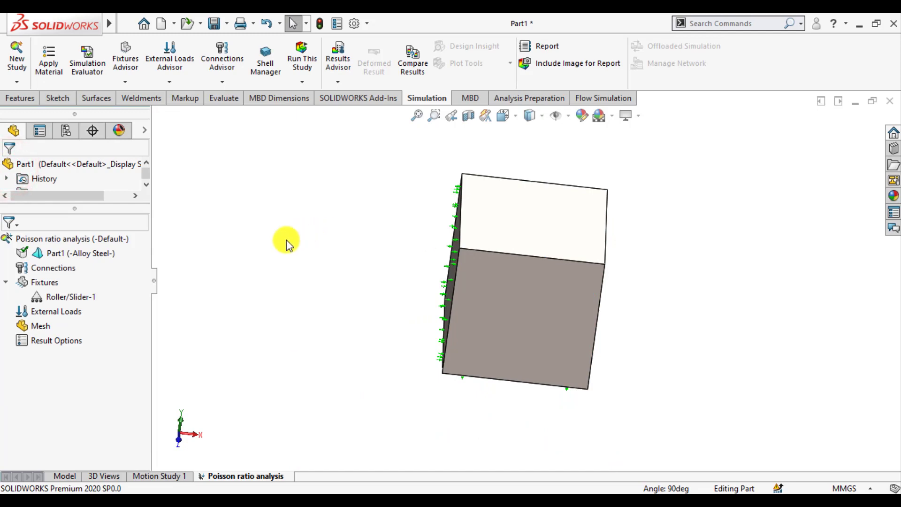
# Apply a reversed 2,000 N normal force, Force-1, to the cube's right face
pyautogui.rightClick(69, 316)
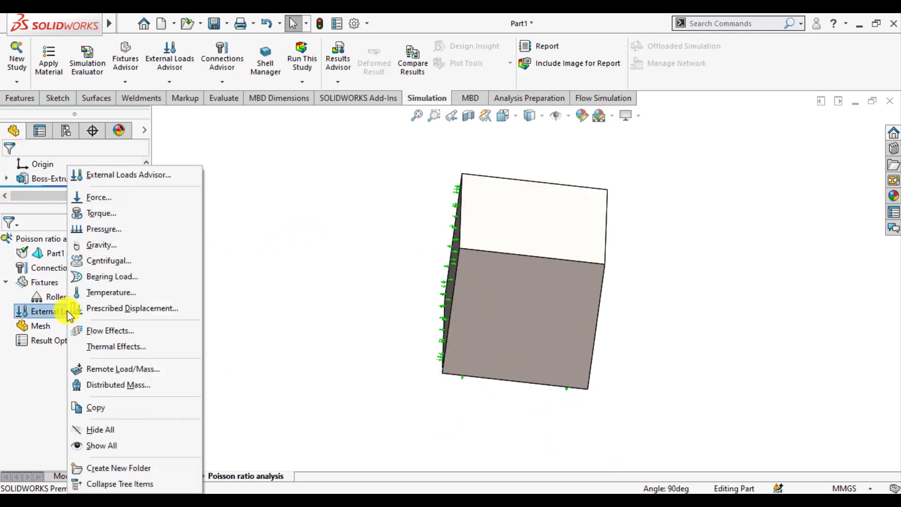
pyautogui.click(92, 198)
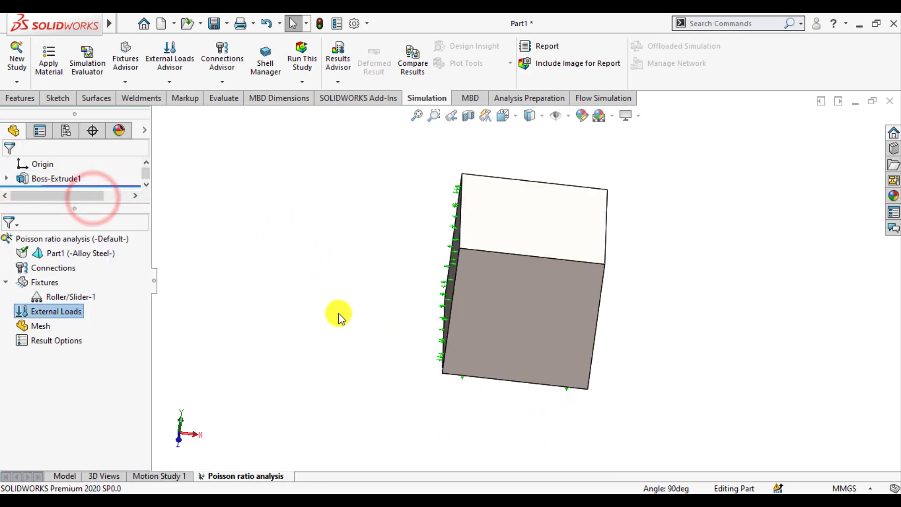
pyautogui.moveTo(337, 365)
pyautogui.mouseDown(button='middle')
pyautogui.moveTo(287, 316)
pyautogui.moveTo(358, 331)
pyautogui.mouseUp(button='middle')
pyautogui.click(563, 292)
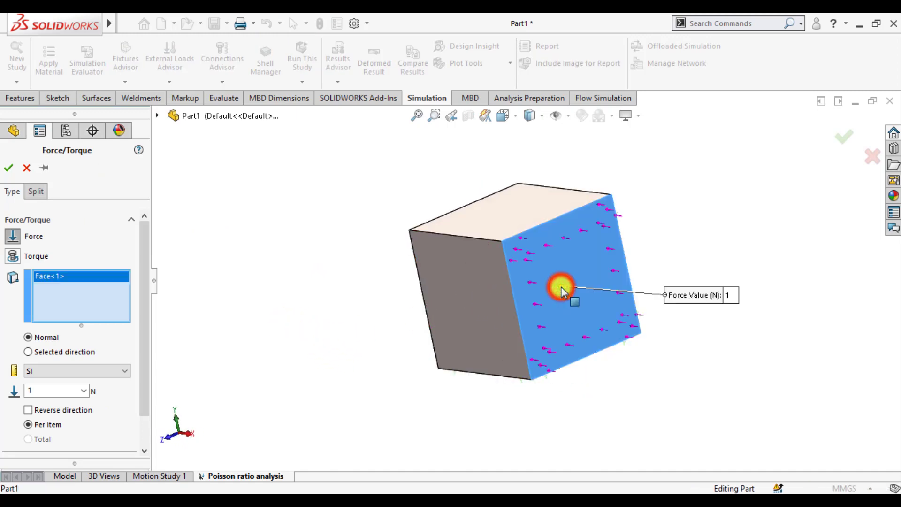
pyautogui.click(40, 397)
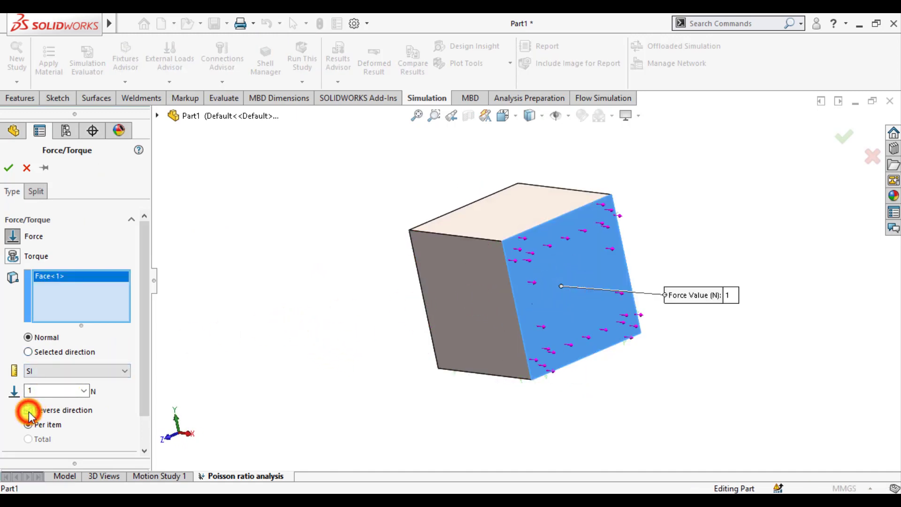
pyautogui.click(28, 411)
pyautogui.doubleClick(43, 391)
pyautogui.write('2000')
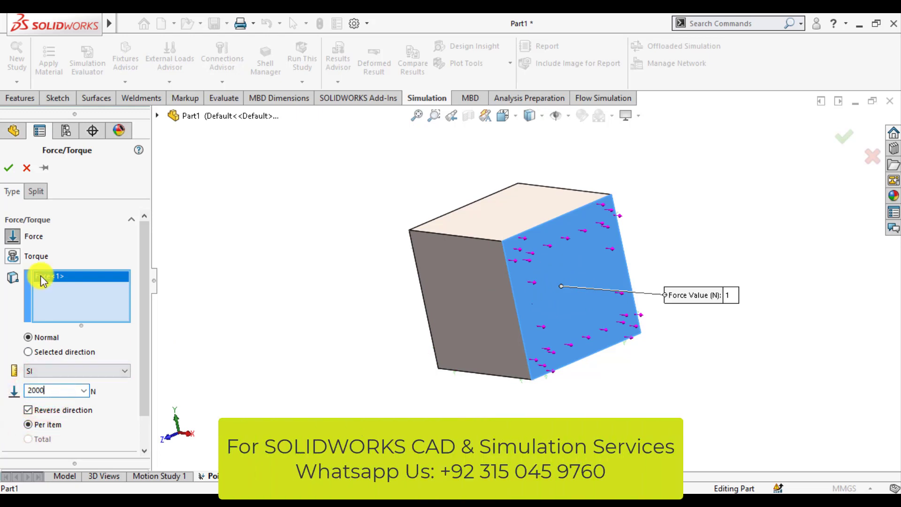
pyautogui.click(9, 167)
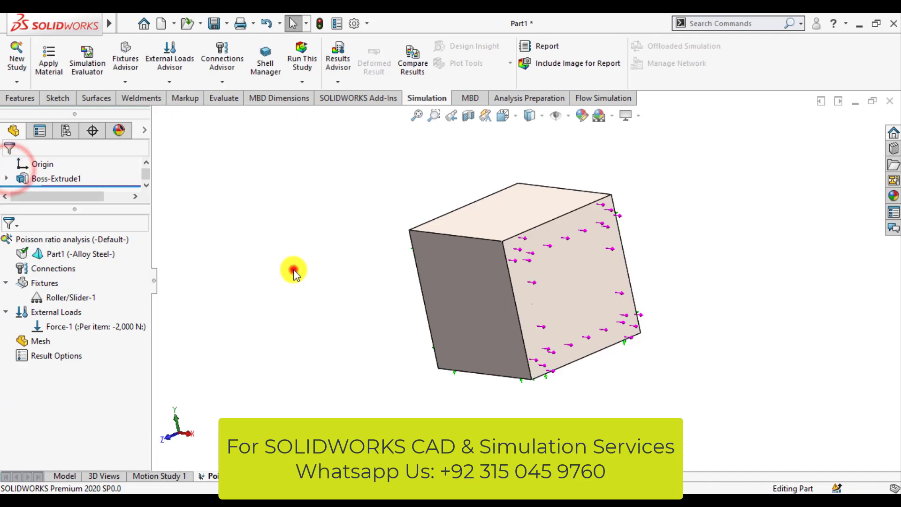
pyautogui.moveTo(293, 270); pyautogui.dragTo(369, 328, button='middle')
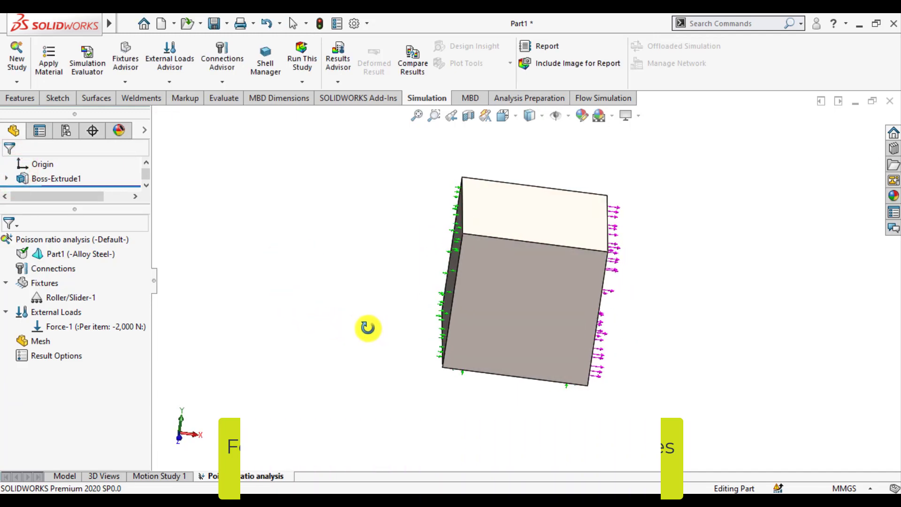
pyautogui.scroll(-3, 523, 295)
pyautogui.scroll(2, 394, 319)
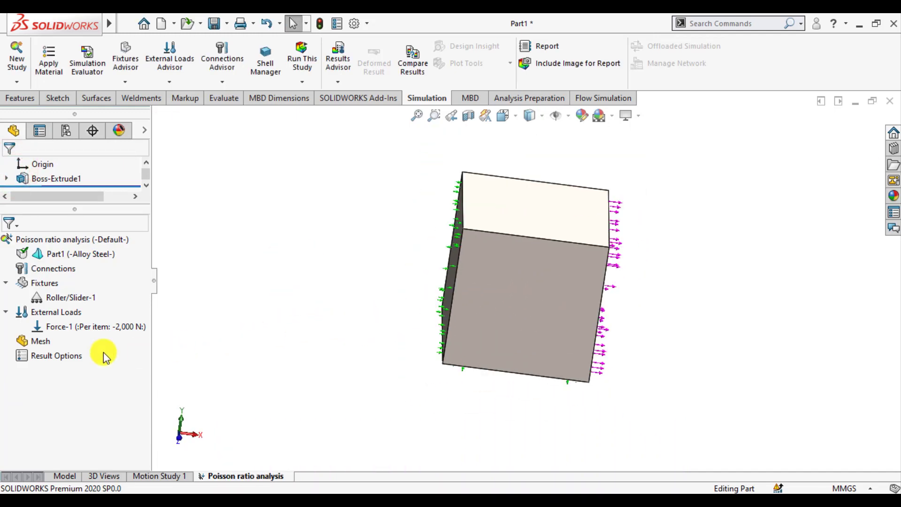
# Create a solid mesh on the cube with default settings
pyautogui.rightClick(19, 347)
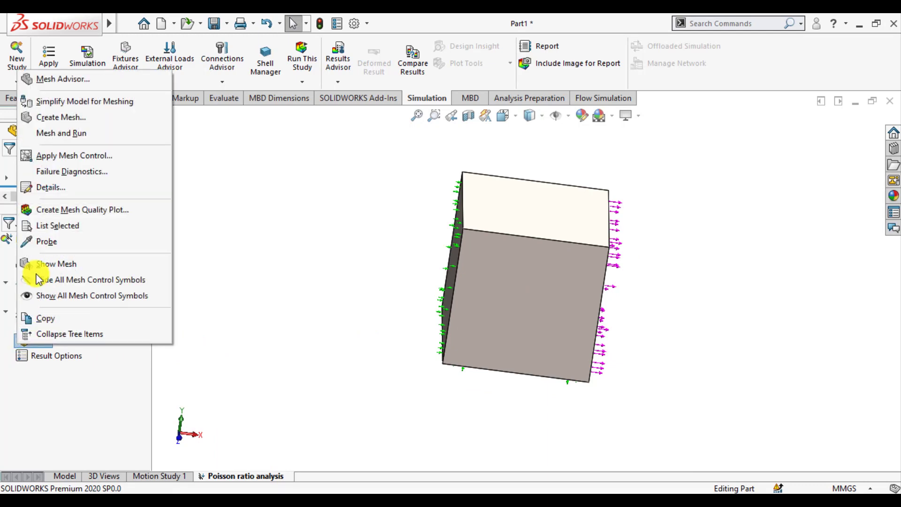
pyautogui.click(61, 119)
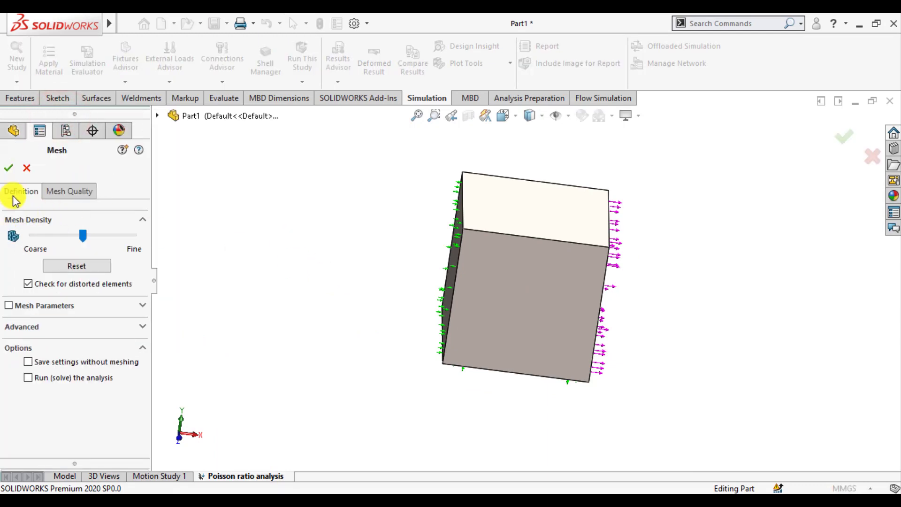
pyautogui.click(7, 170)
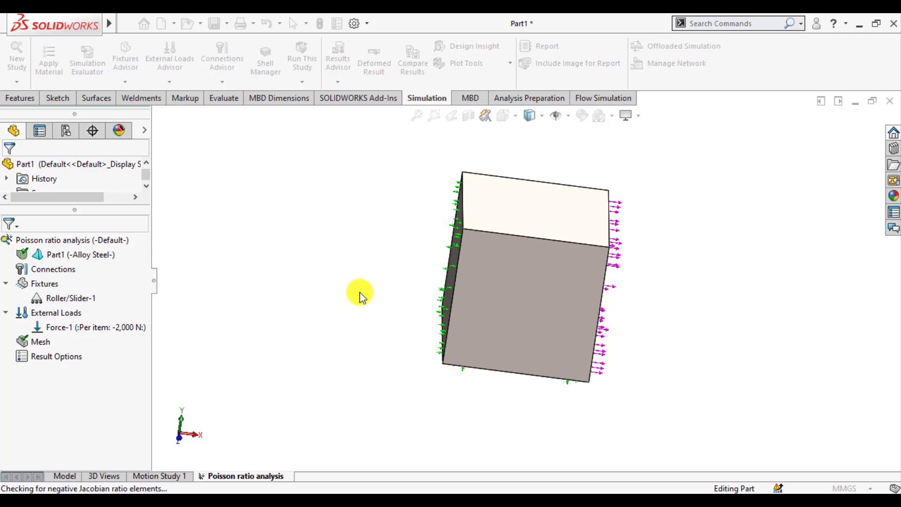
# Run the Poisson ratio analysis study from an isometric view of the meshed cube
pyautogui.scroll(-2, 572, 289)
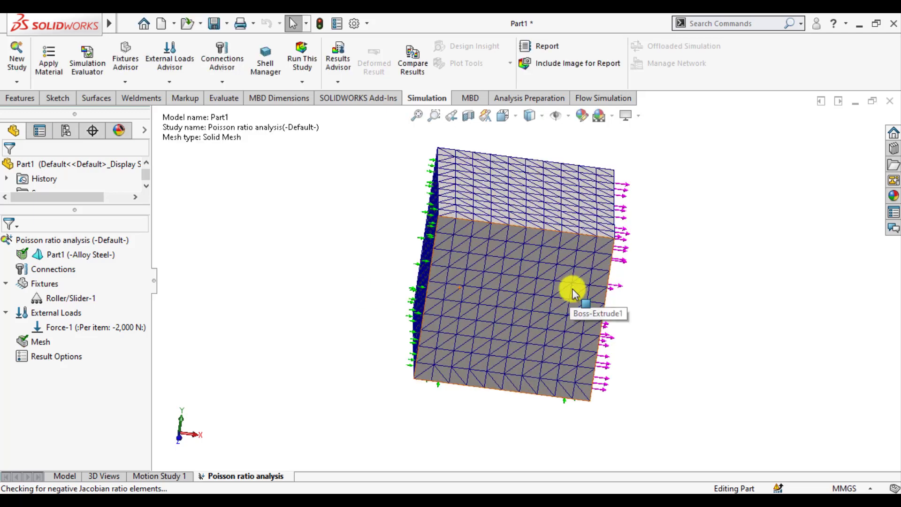
pyautogui.scroll(-1, 574, 290)
pyautogui.scroll(2, 571, 292)
pyautogui.scroll(2, 544, 300)
pyautogui.moveTo(522, 307)
pyautogui.mouseDown(button='middle')
pyautogui.moveTo(483, 296)
pyautogui.moveTo(501, 313)
pyautogui.mouseUp(button='middle')
pyautogui.scroll(-2, 563, 267)
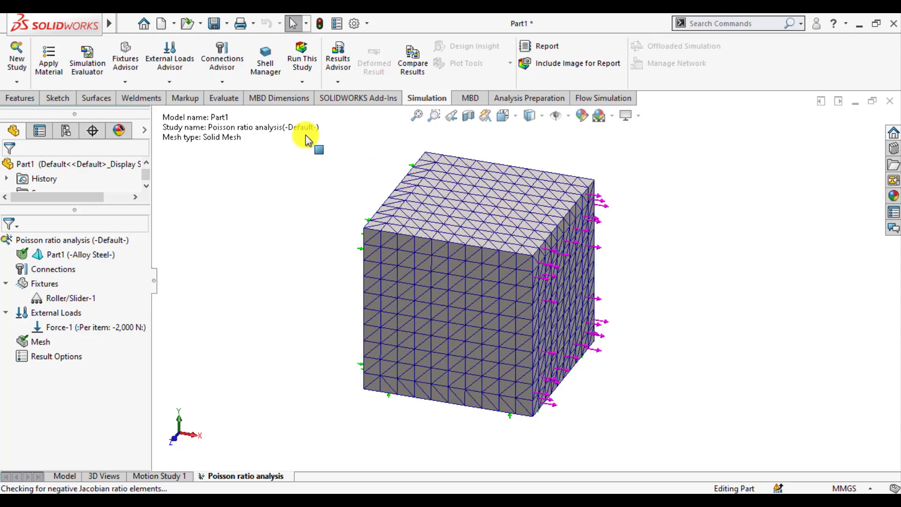
pyautogui.click(301, 57)
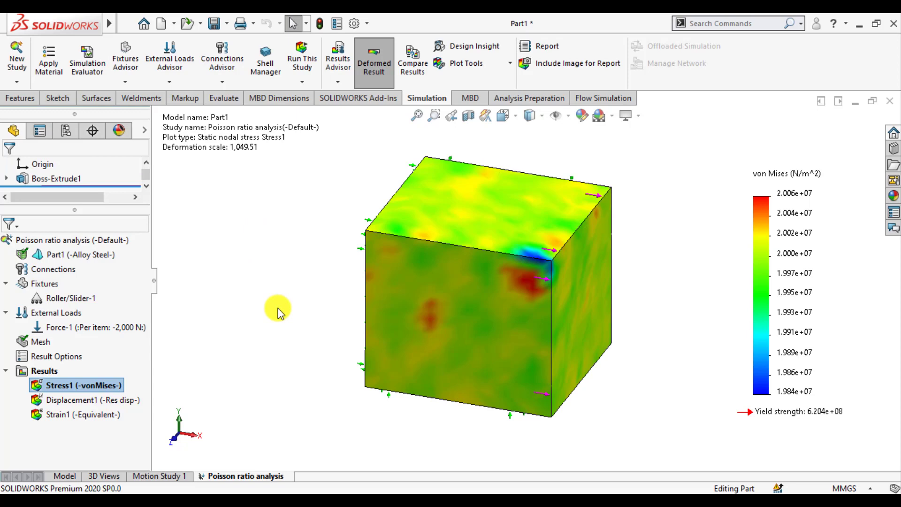
# Display the Strain1 (-Equivalent-) plot, ESTRN about 8.1e-05, on the cube
pyautogui.scroll(3, 538, 282)
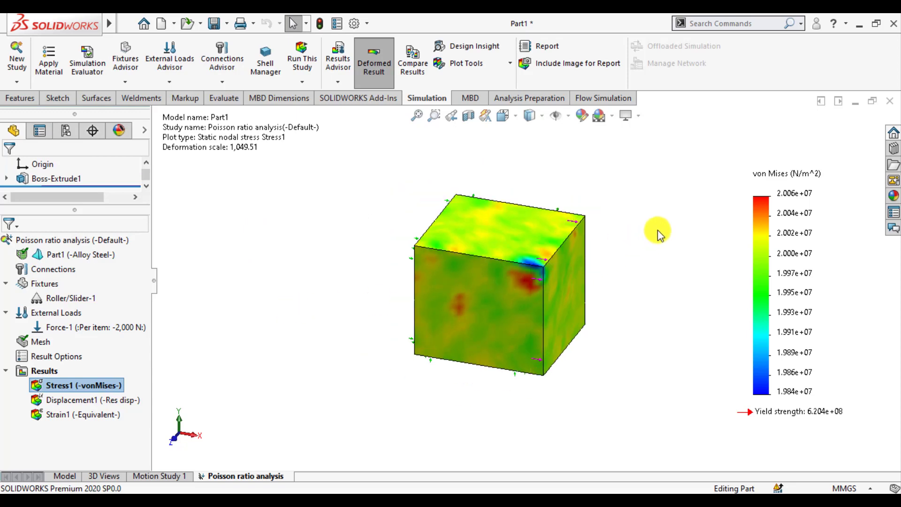
pyautogui.scroll(-2, 657, 230)
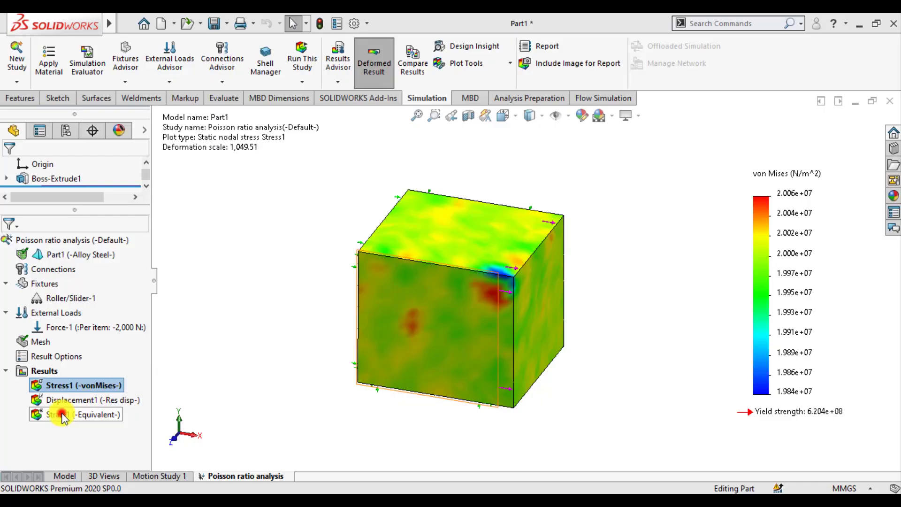
pyautogui.doubleClick(62, 414)
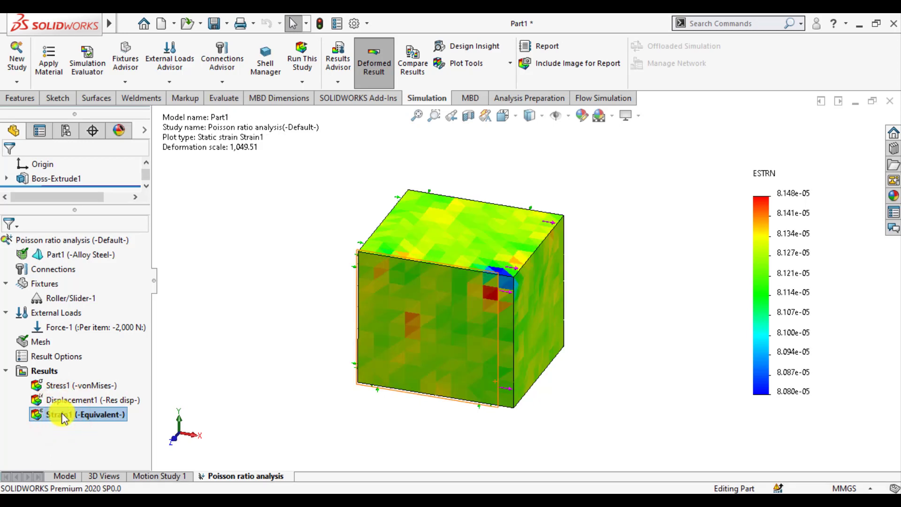
# Edit the Strain1 plot definition and choose EPSX: X Normal Strain as the component
pyautogui.rightClick(61, 412)
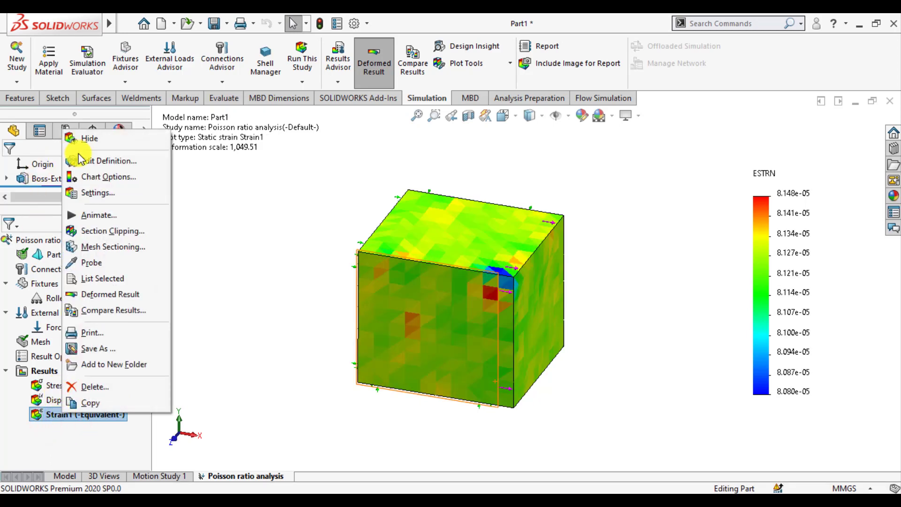
pyautogui.click(61, 156)
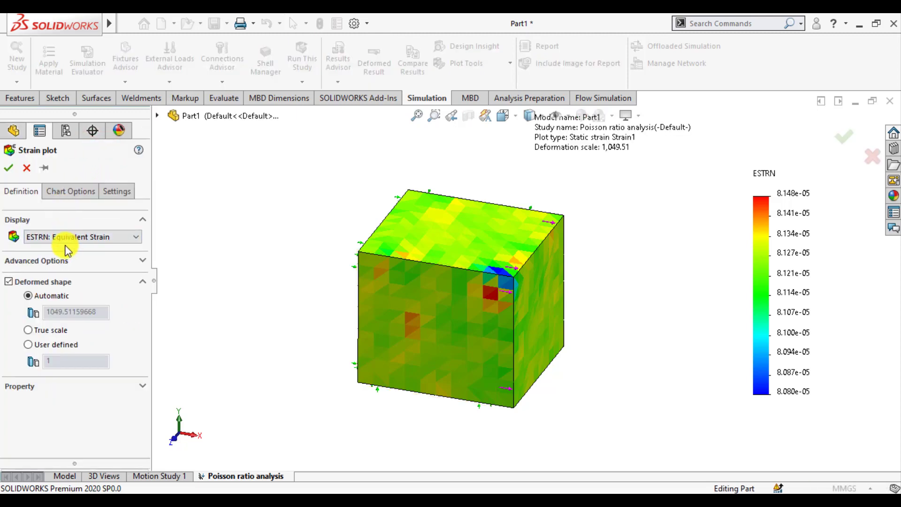
pyautogui.click(64, 237)
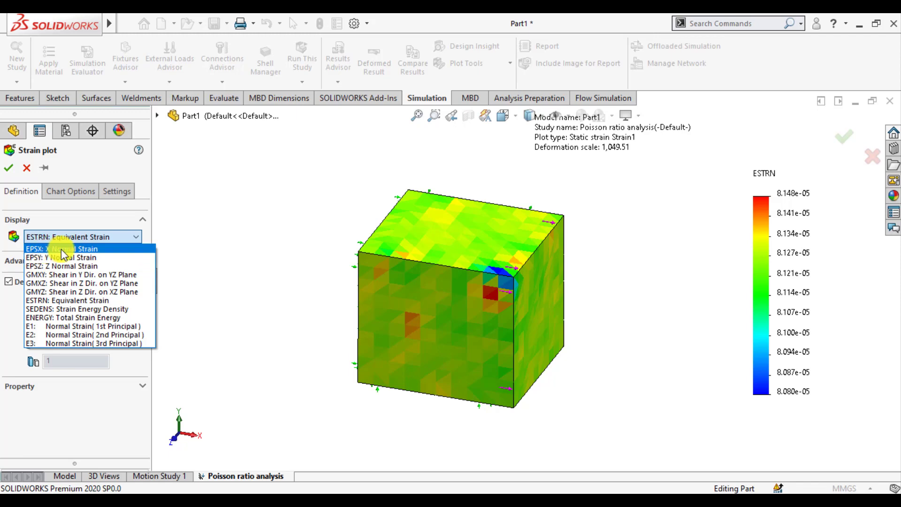
pyautogui.click(62, 248)
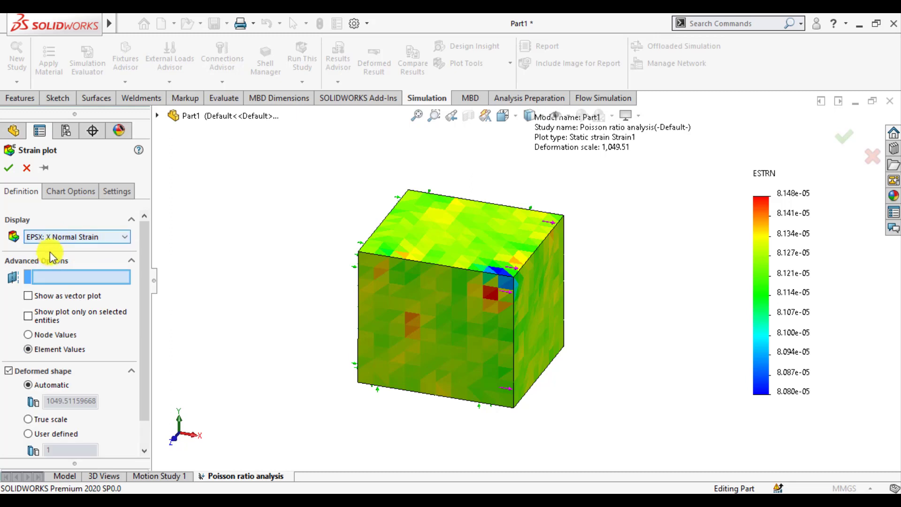
# In Chart Options, set the strain legend to floating format with 8 decimal places
pyautogui.click(63, 195)
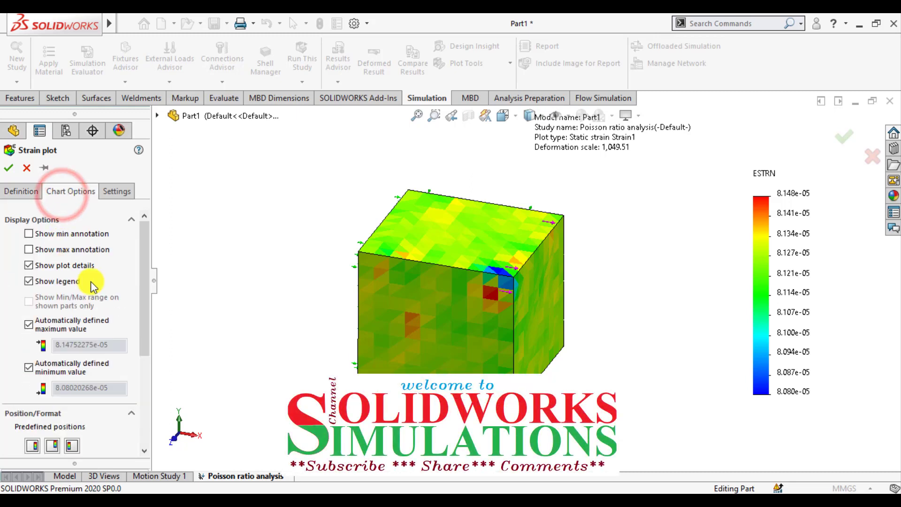
pyautogui.moveTo(139, 295); pyautogui.dragTo(136, 390)
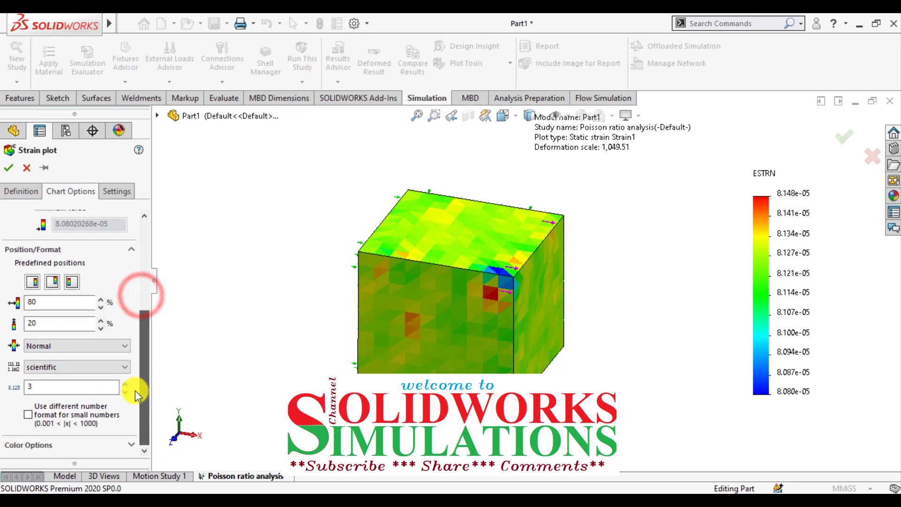
pyautogui.click(80, 372)
pyautogui.click(56, 387)
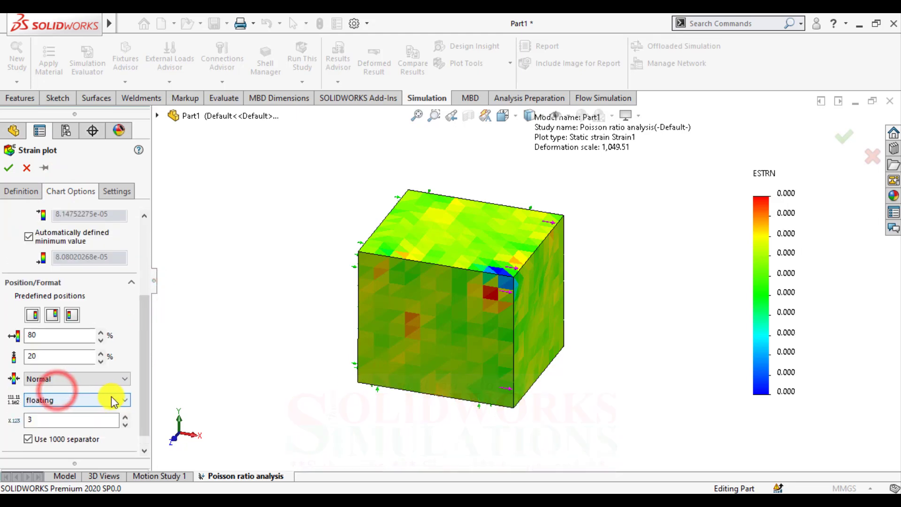
pyautogui.click(125, 421)
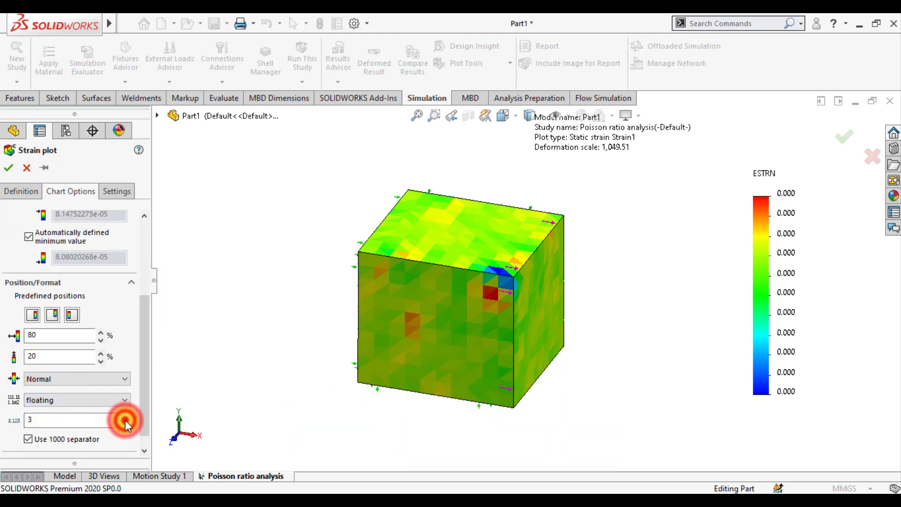
pyautogui.click(126, 417)
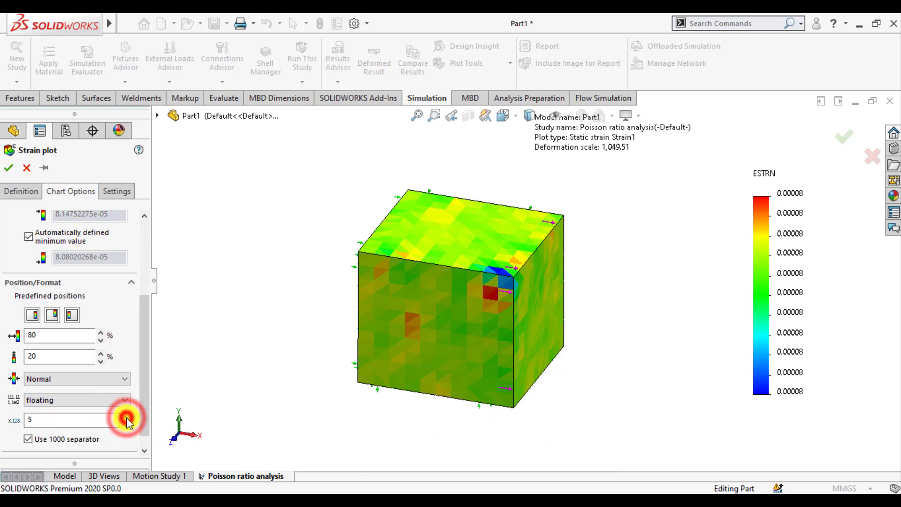
pyautogui.click(126, 416)
pyautogui.click(125, 416)
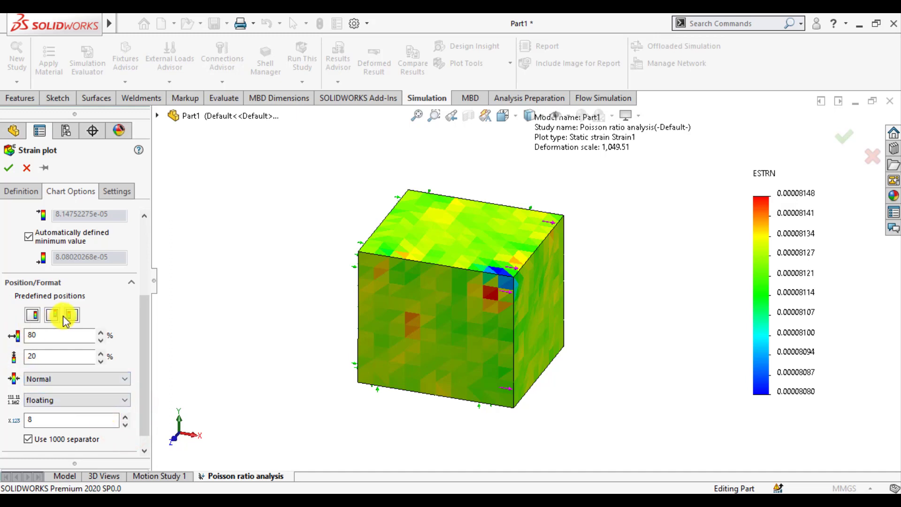
pyautogui.moveTo(145, 312); pyautogui.dragTo(146, 234)
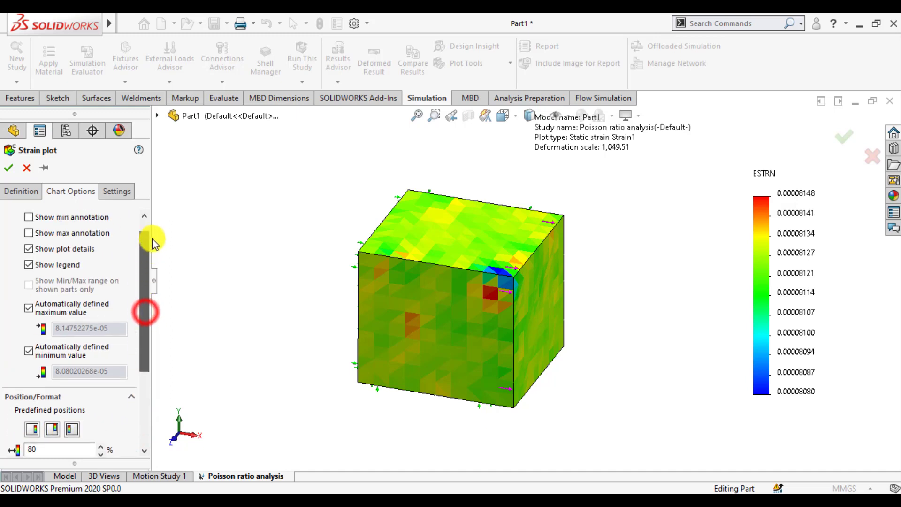
pyautogui.click(26, 196)
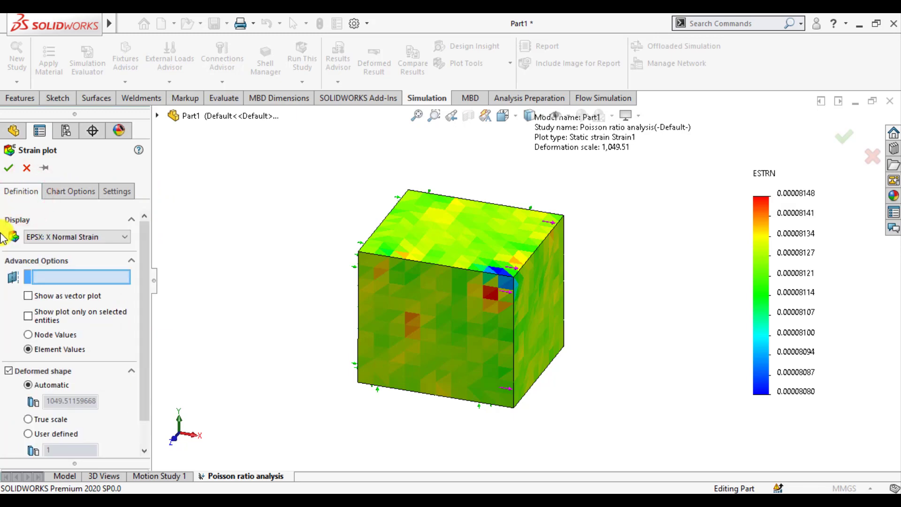
# Apply the EPSX strain plot and orbit the cube to show its right and top faces
pyautogui.click(9, 167)
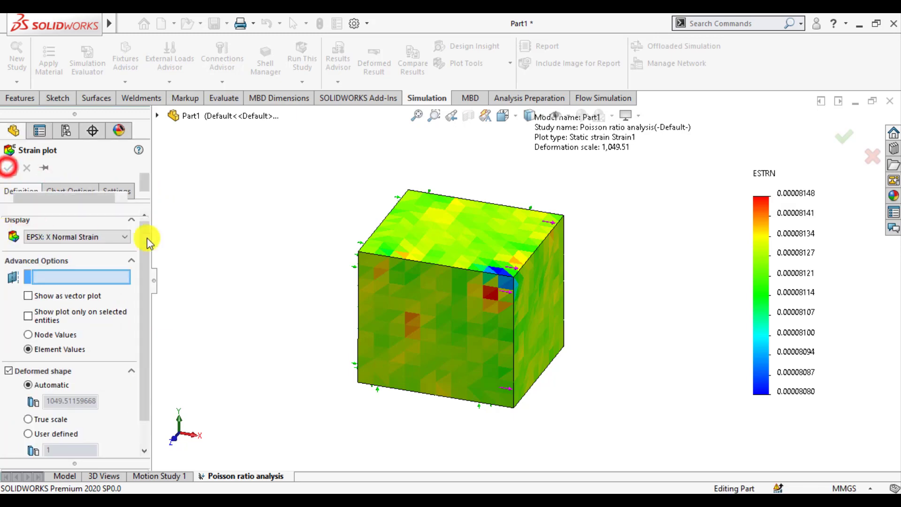
pyautogui.moveTo(667, 297); pyautogui.dragTo(664, 277, button='middle')
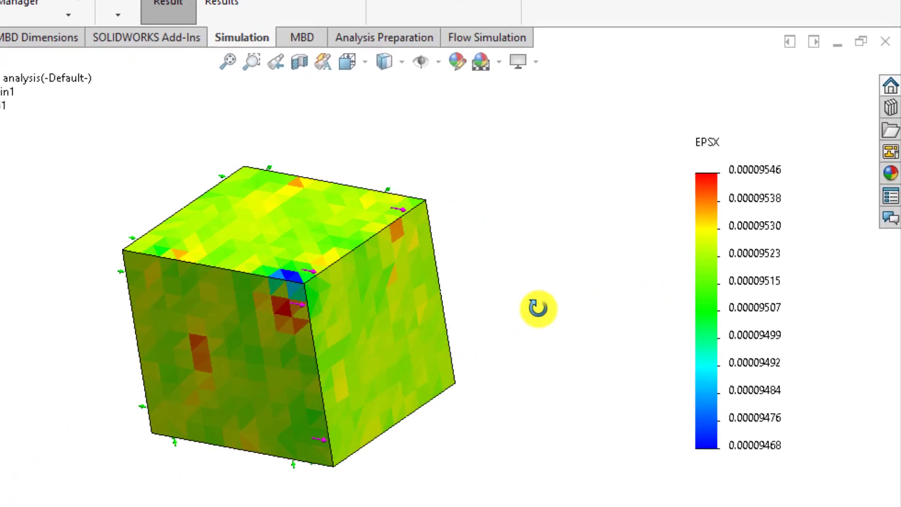
pyautogui.moveTo(532, 290)
pyautogui.mouseDown(button='middle')
pyautogui.moveTo(531, 342)
pyautogui.moveTo(505, 351)
pyautogui.moveTo(505, 328)
pyautogui.mouseUp(button='middle')
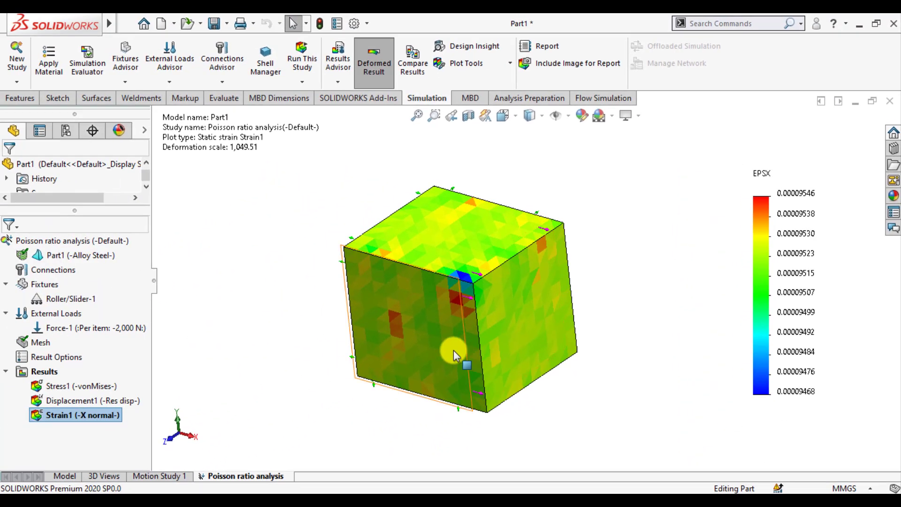
pyautogui.scroll(-2, 446, 346)
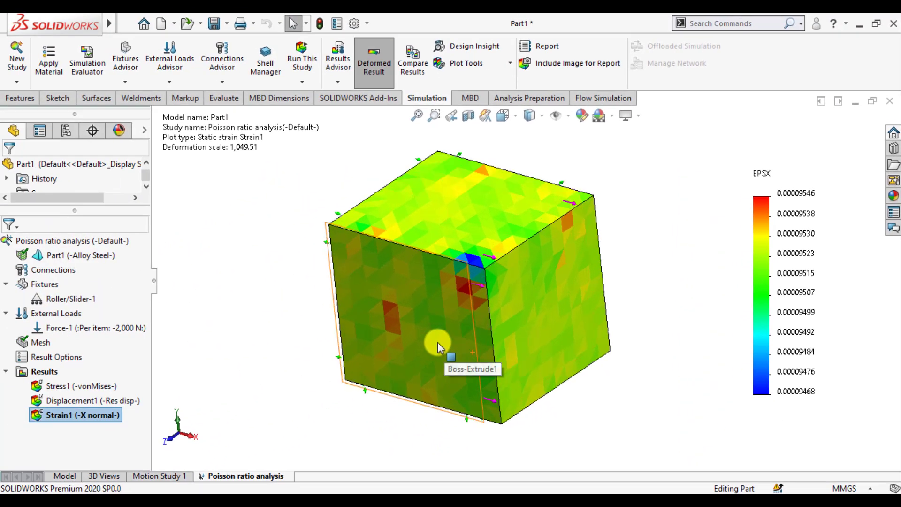
pyautogui.rightClick(75, 419)
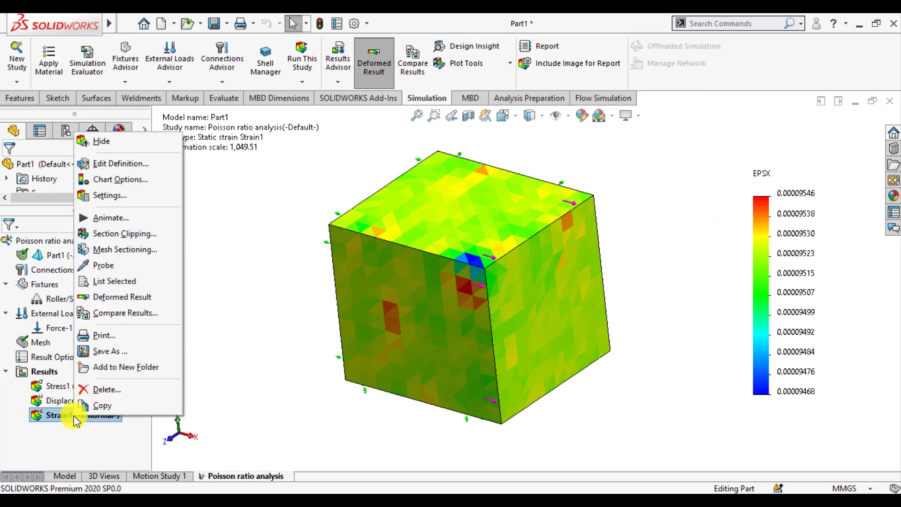
# Probe EPSX at four points on the front, top and right faces (about 0.0000952), then close probing
pyautogui.click(102, 271)
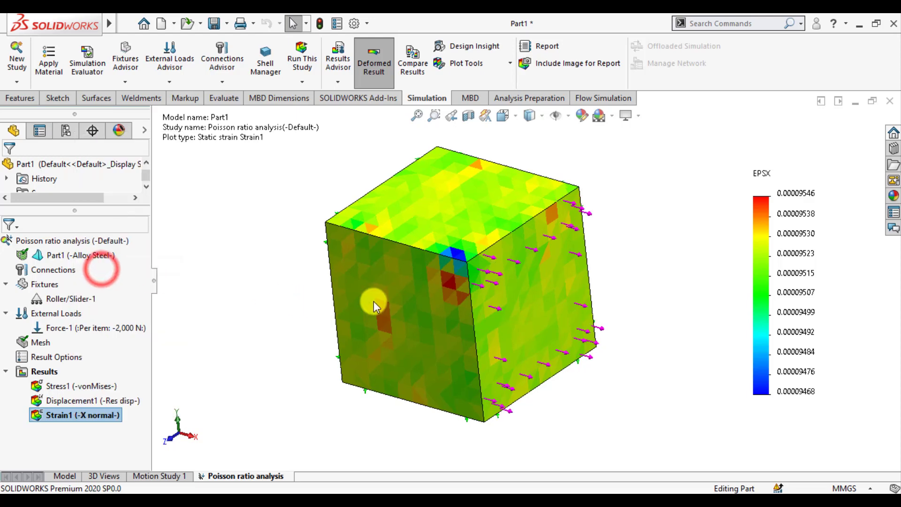
pyautogui.click(361, 277)
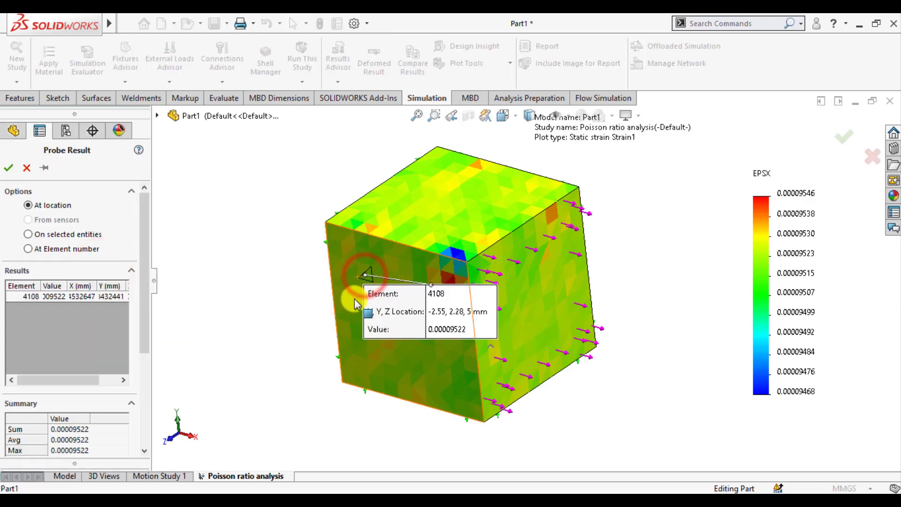
pyautogui.moveTo(430, 333); pyautogui.dragTo(289, 345)
pyautogui.click(440, 205)
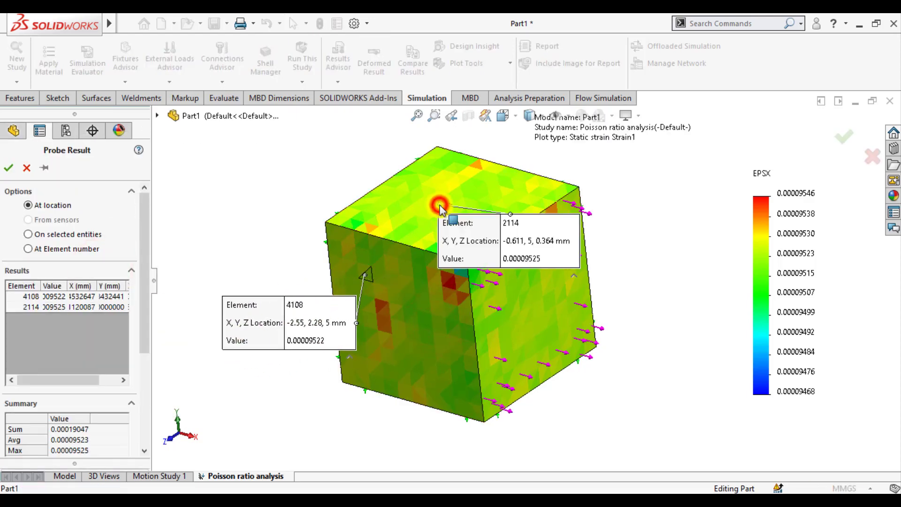
pyautogui.moveTo(535, 255); pyautogui.dragTo(300, 199)
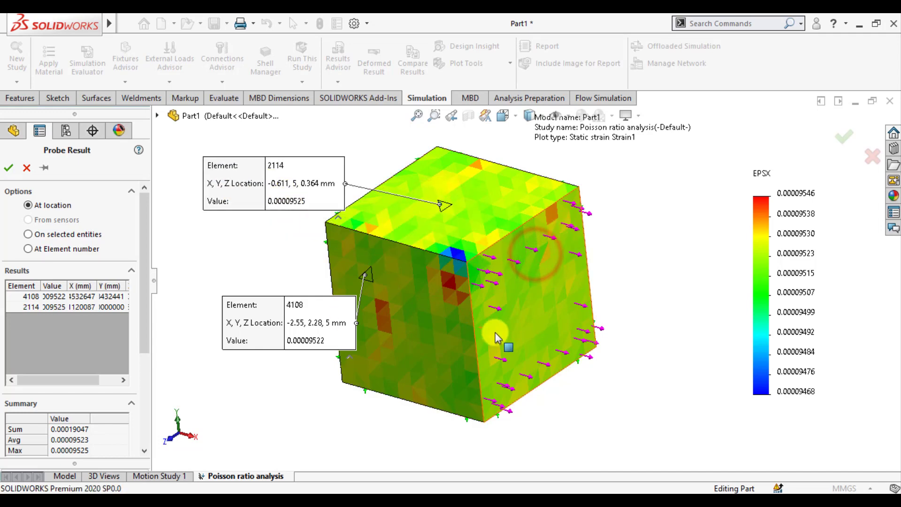
pyautogui.click(548, 309)
pyautogui.moveTo(603, 336); pyautogui.dragTo(624, 357)
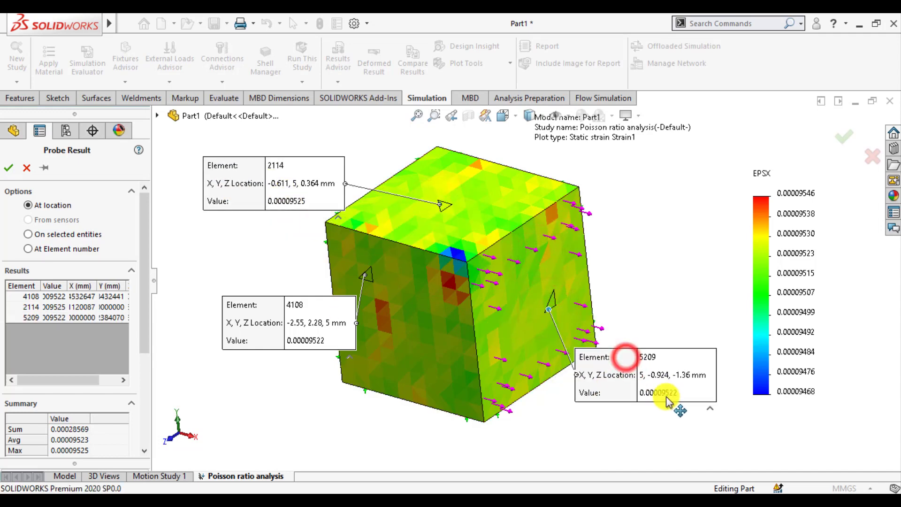
pyautogui.click(446, 399)
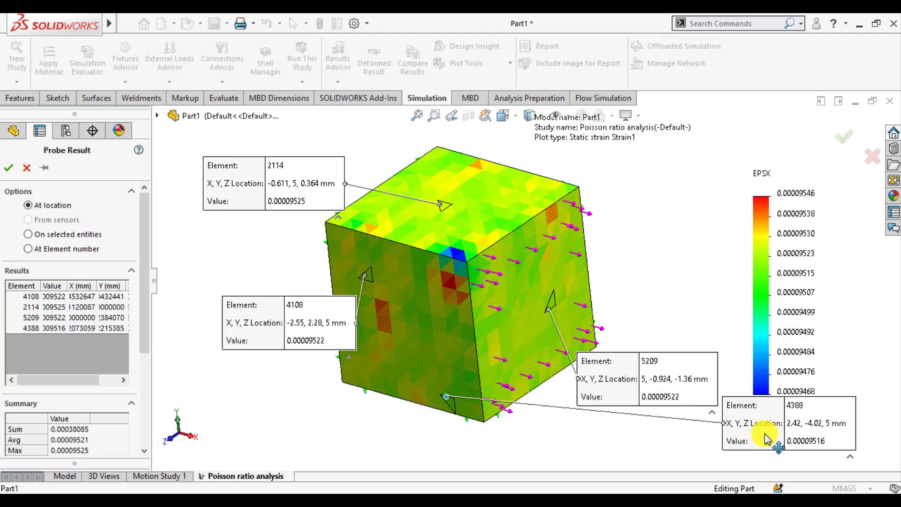
pyautogui.moveTo(755, 437); pyautogui.dragTo(322, 441)
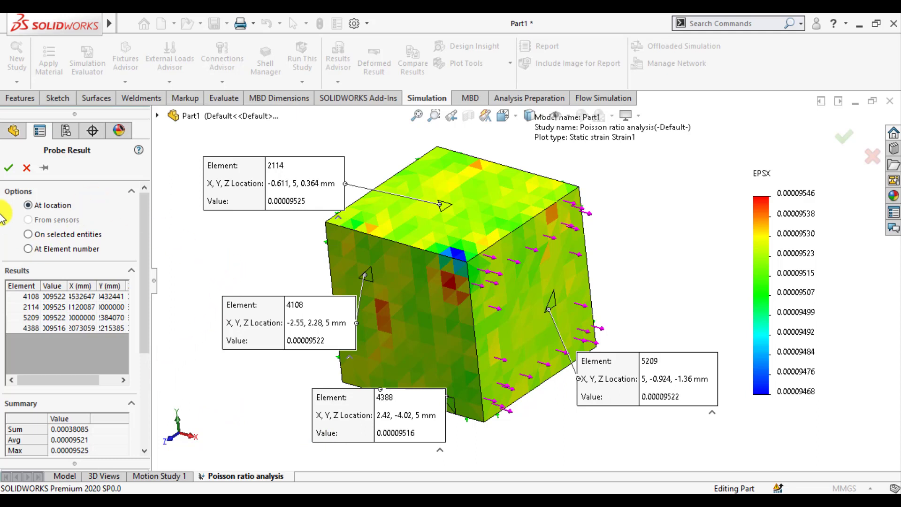
pyautogui.click(7, 169)
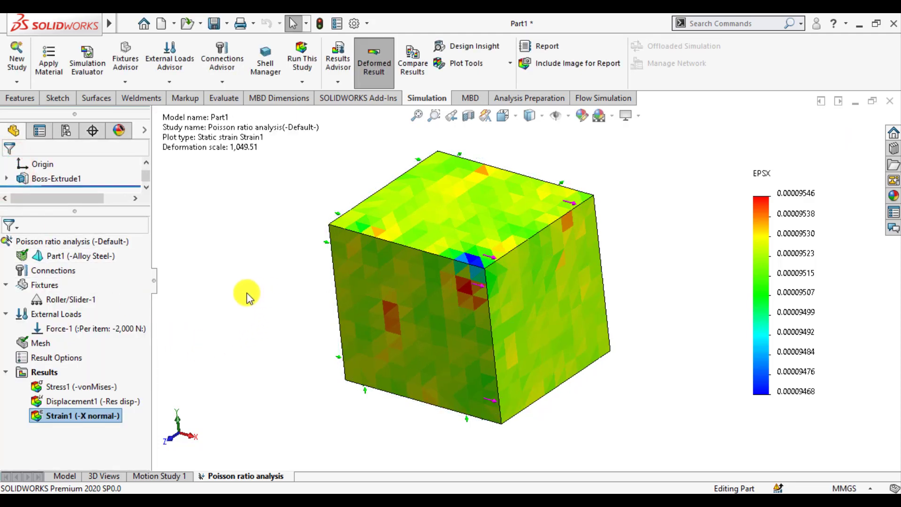
pyautogui.rightClick(47, 378)
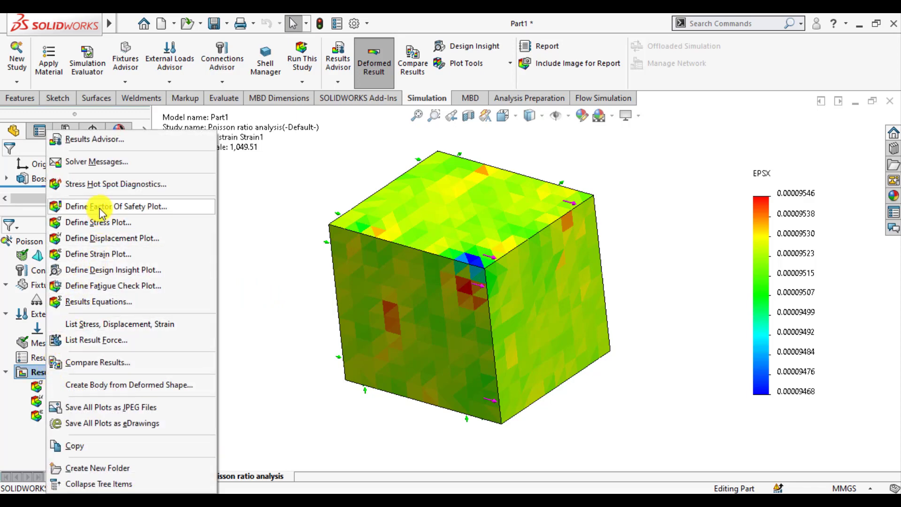
pyautogui.click(96, 222)
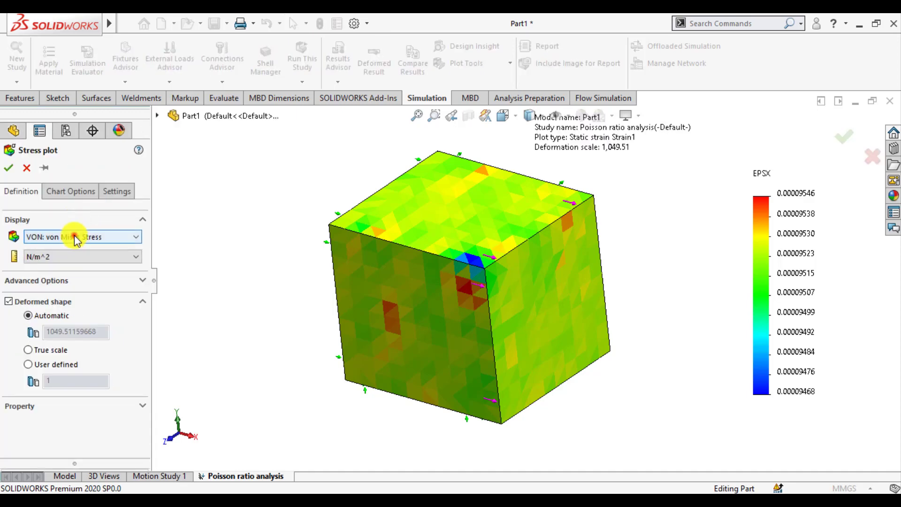
pyautogui.click(74, 235)
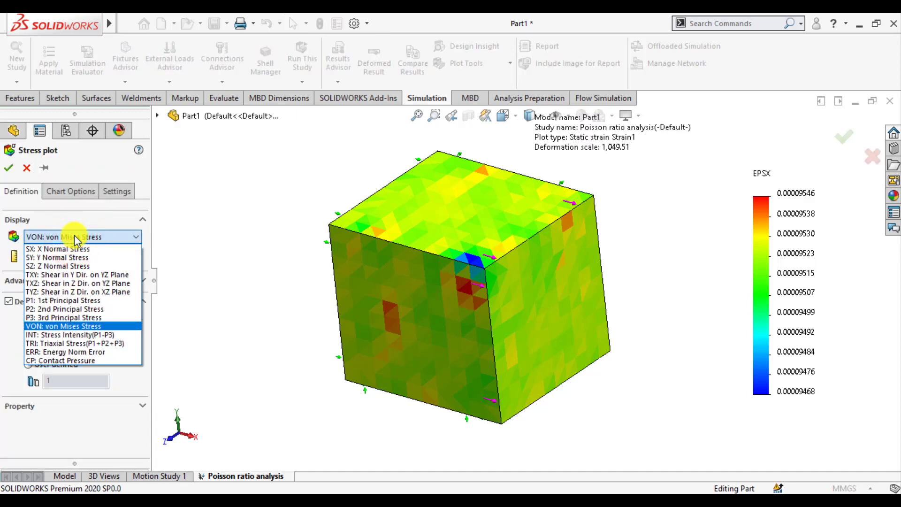
pyautogui.click(28, 168)
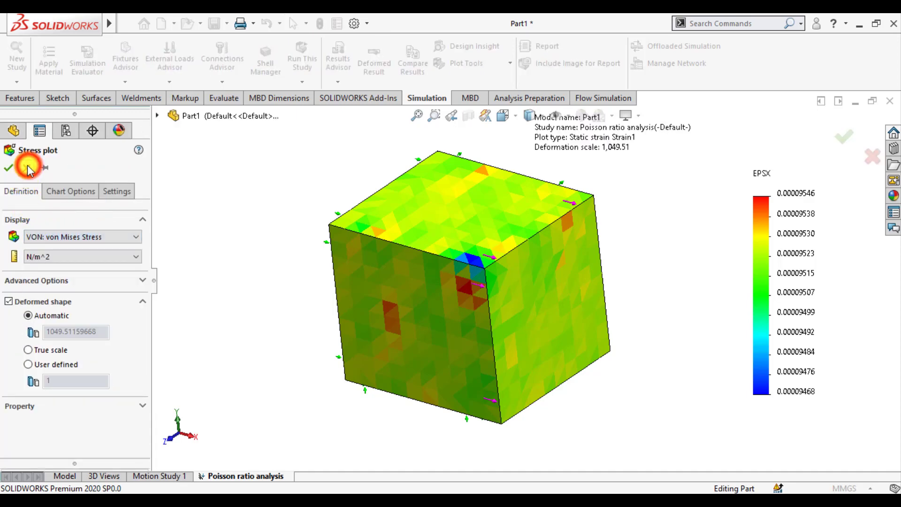
pyautogui.click(25, 166)
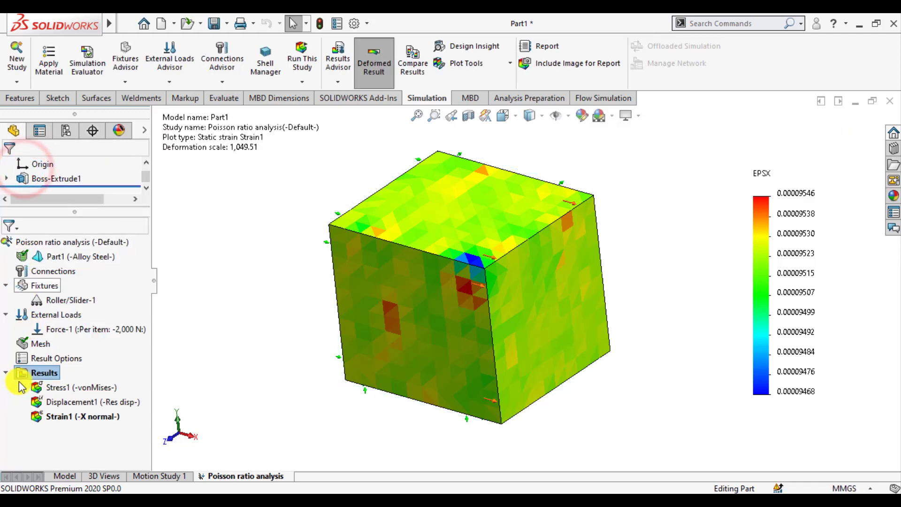
# Start a new strain plot with EPSY: Y Normal Strain as the component
pyautogui.rightClick(30, 371)
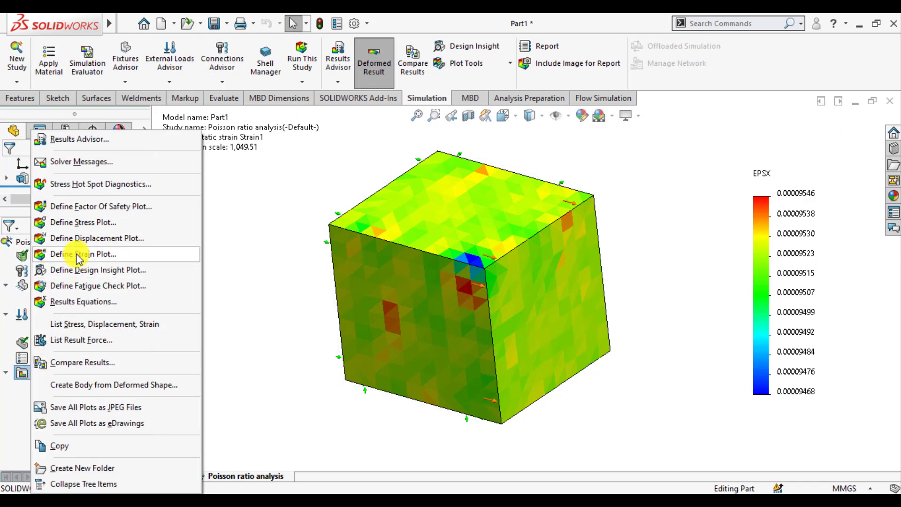
pyautogui.press('Escape')
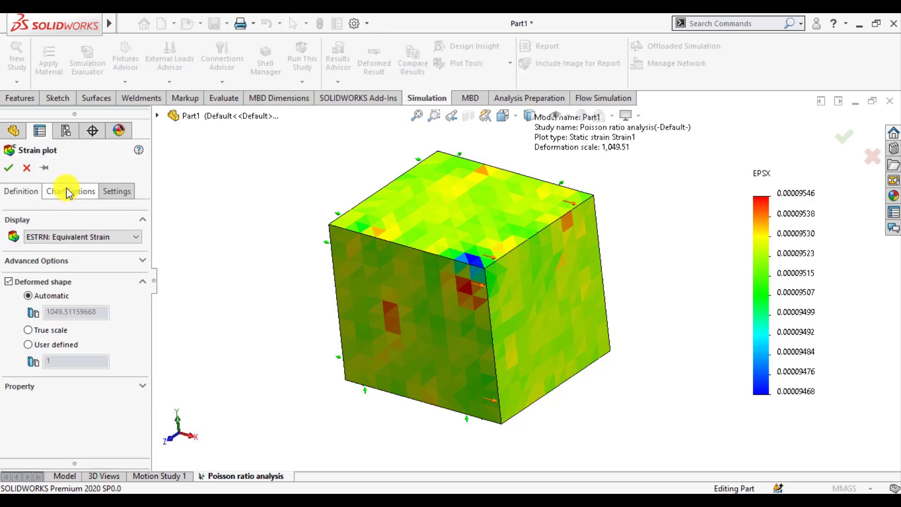
pyautogui.click(57, 236)
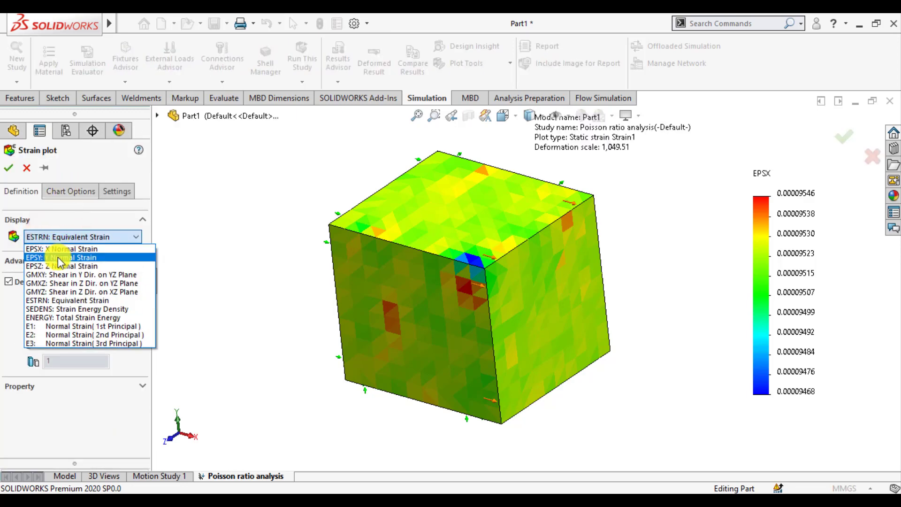
pyautogui.click(58, 257)
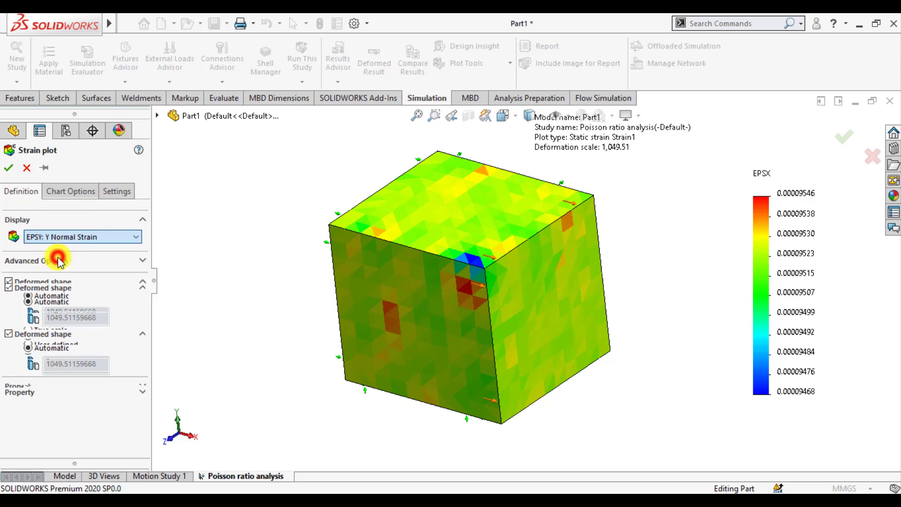
# Set the Strain2 legend to floating number format with 8 decimal places
pyautogui.click(53, 190)
pyautogui.scroll(-5, 70, 328)
pyautogui.scroll(-3, 74, 345)
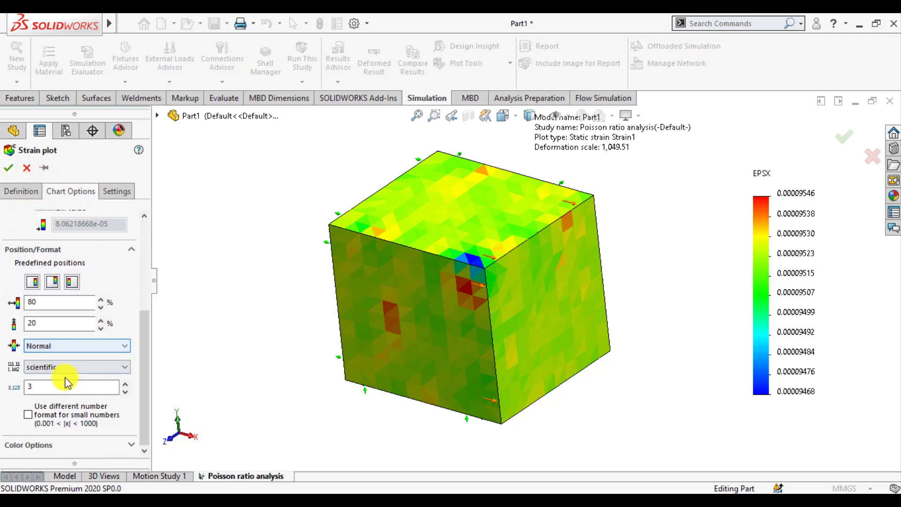
pyautogui.click(65, 367)
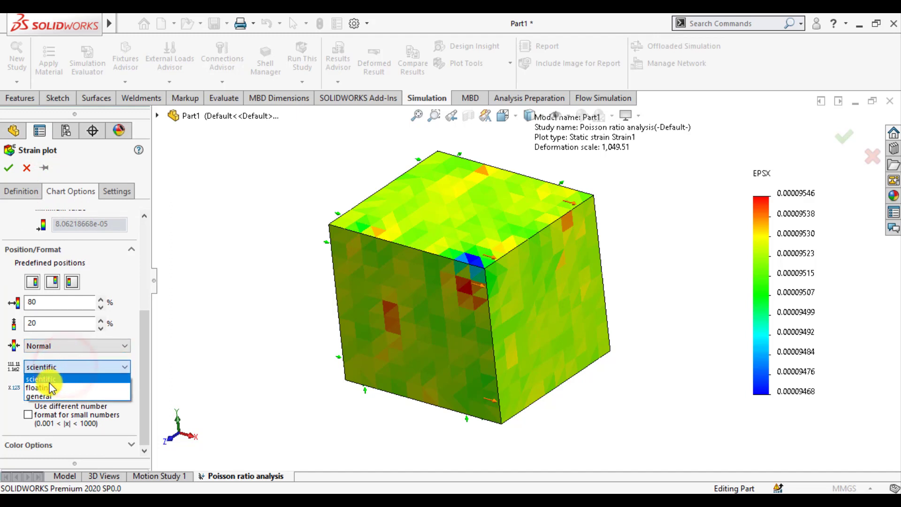
pyautogui.click(49, 381)
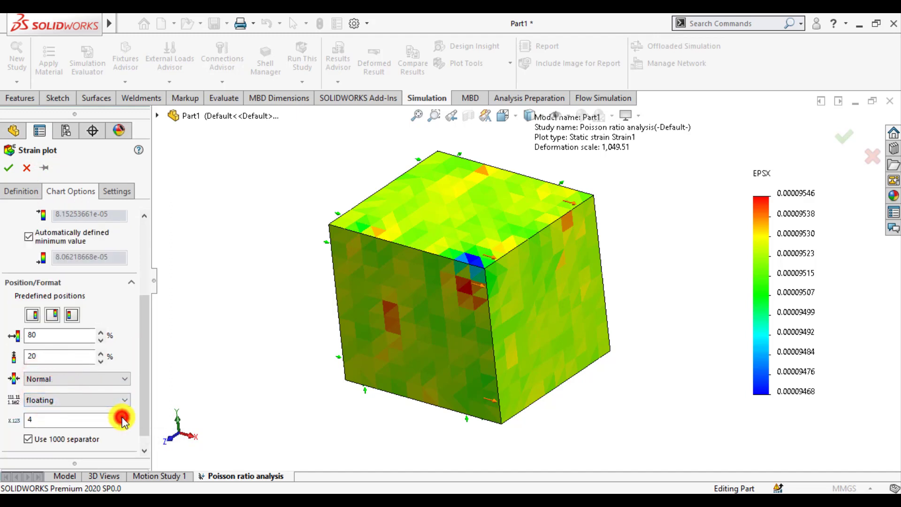
pyautogui.click(123, 415)
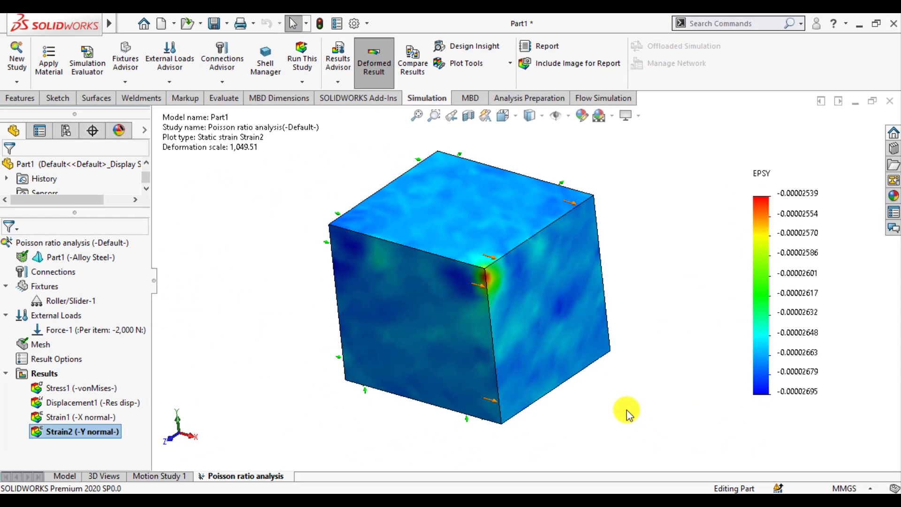
# Start a new strain plot with EPSZ: Z Normal Strain as the component
pyautogui.rightClick(43, 374)
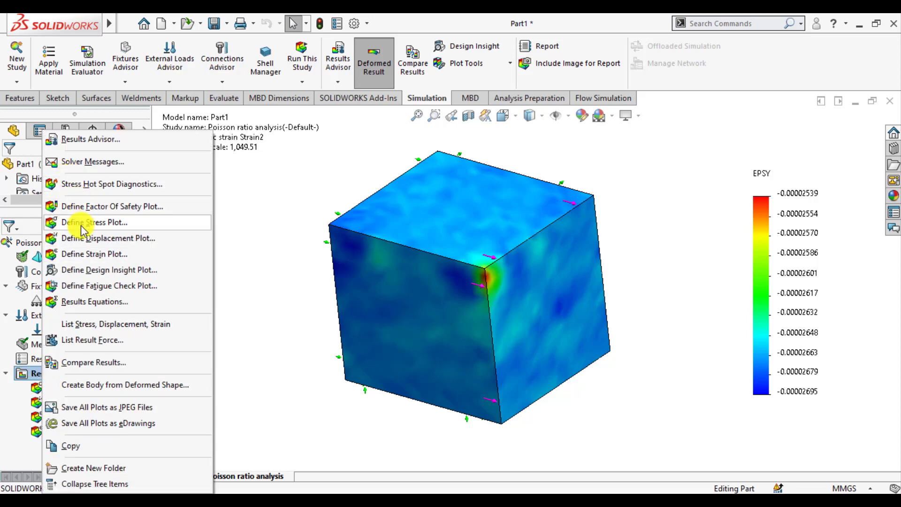
pyautogui.press('Escape')
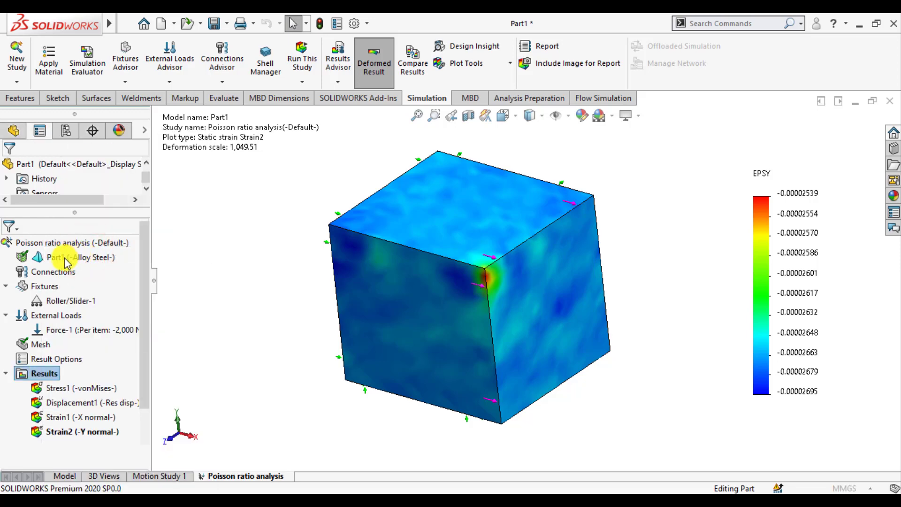
pyautogui.click(57, 236)
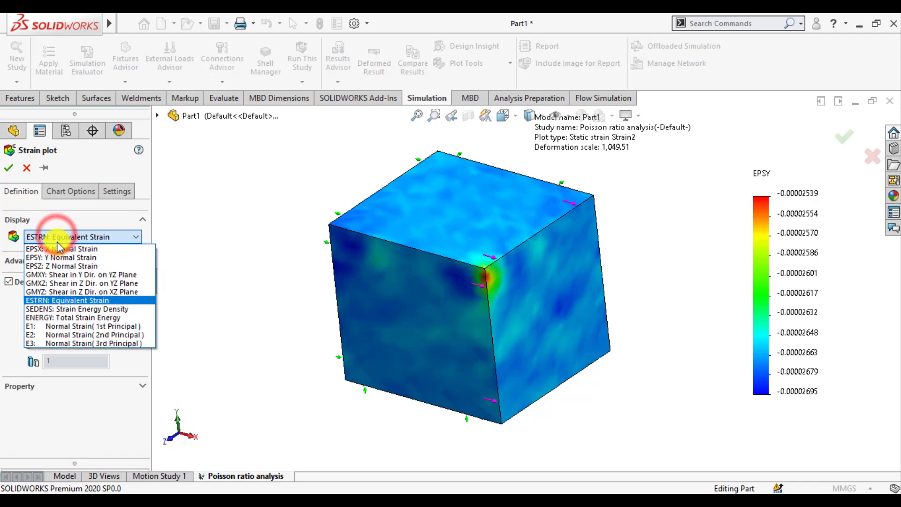
pyautogui.click(60, 266)
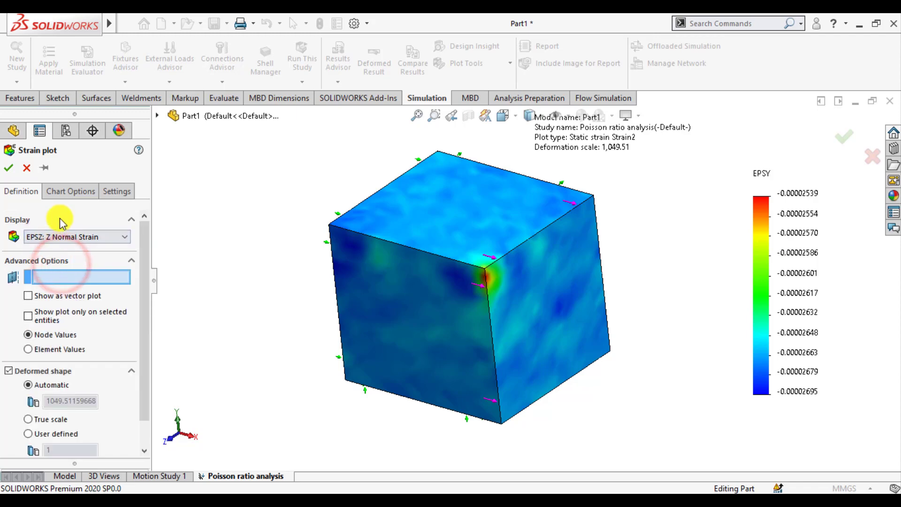
# Give the legend floating format with 8 decimals and create the Strain3 plot
pyautogui.click(66, 192)
pyautogui.scroll(-5, 61, 197)
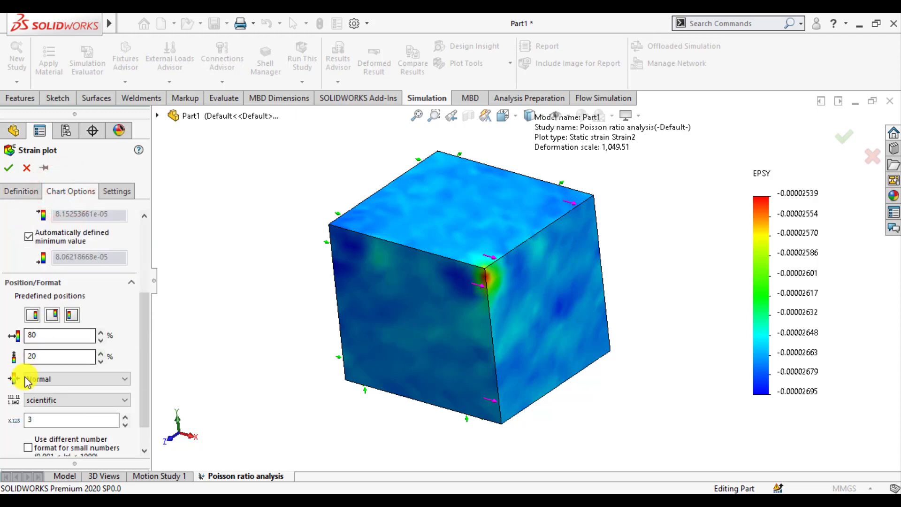
pyautogui.click(37, 403)
pyautogui.click(38, 418)
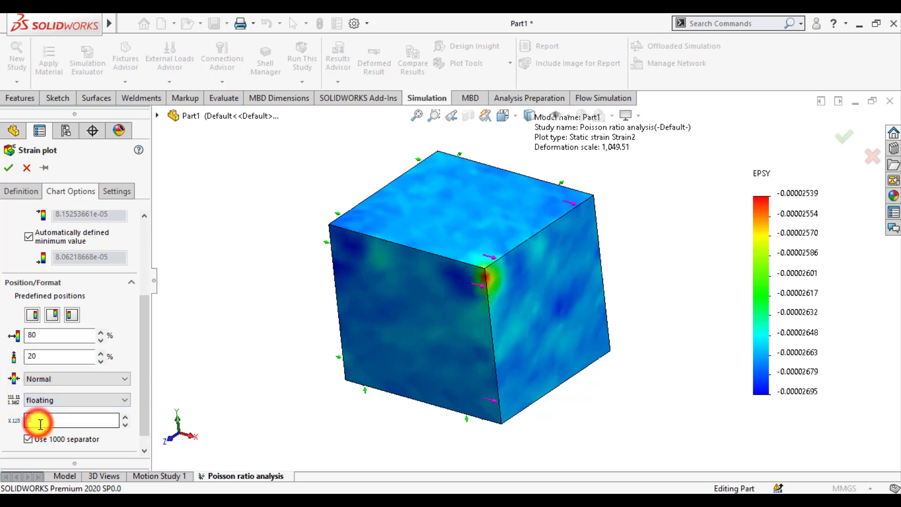
pyautogui.click(124, 400)
pyautogui.click(124, 400)
pyautogui.click(124, 401)
pyautogui.click(123, 400)
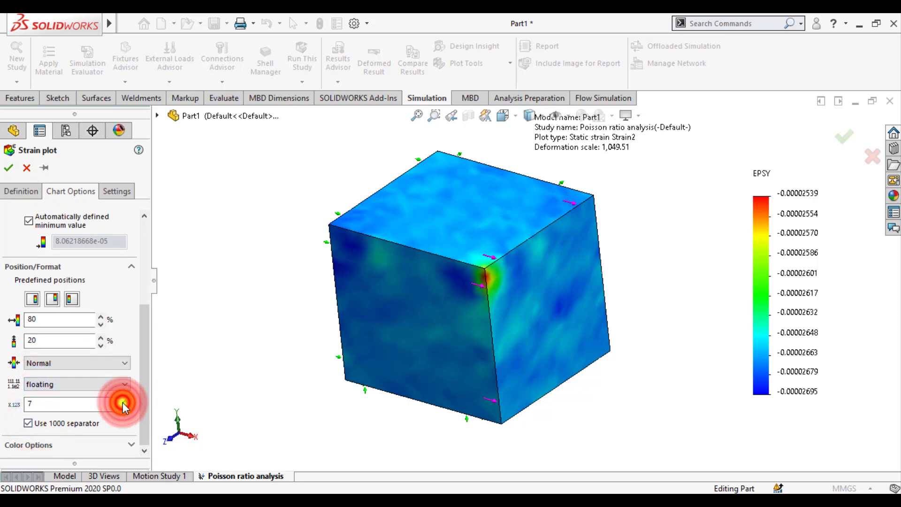
pyautogui.click(30, 176)
pyautogui.moveTo(635, 397)
pyautogui.mouseDown(button='middle')
pyautogui.moveTo(652, 372)
pyautogui.moveTo(647, 407)
pyautogui.mouseUp(button='middle')
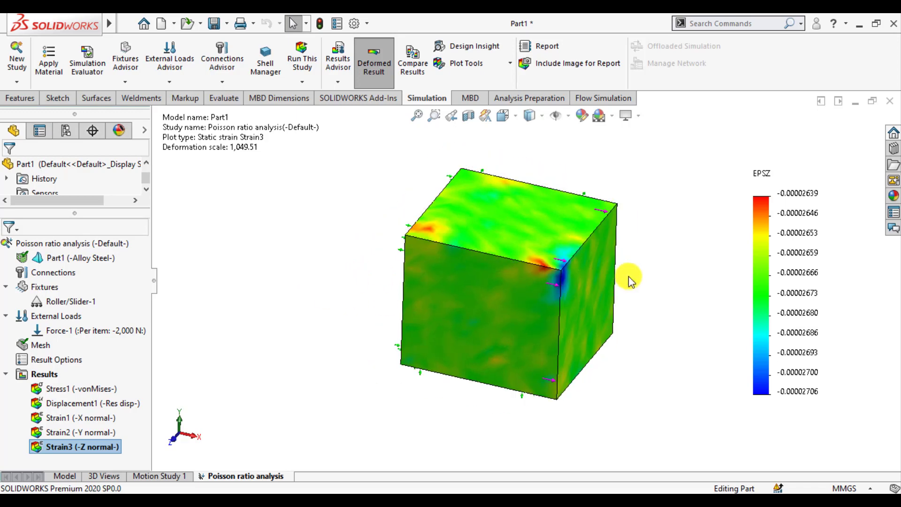
# Display the Strain1 (-X normal-) plot again from the Results folder
pyautogui.scroll(-2, 628, 280)
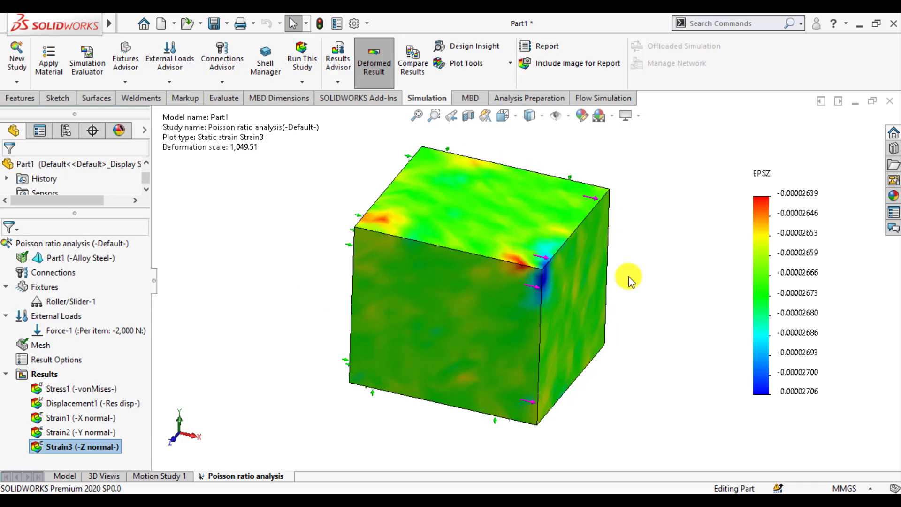
pyautogui.doubleClick(70, 419)
pyautogui.rightClick(71, 420)
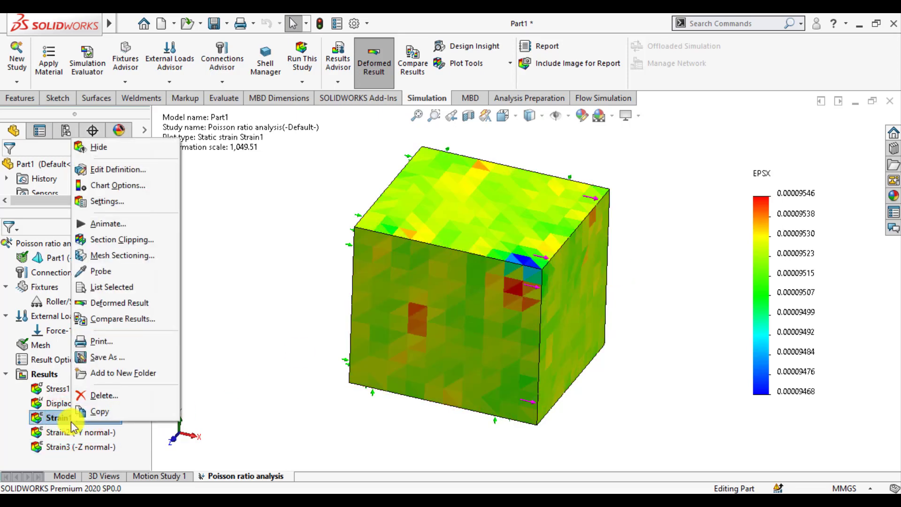
# Give Strain1 a user-defined 100000 deformation scale with the model superimposed at 0.3 transparency
pyautogui.click(100, 172)
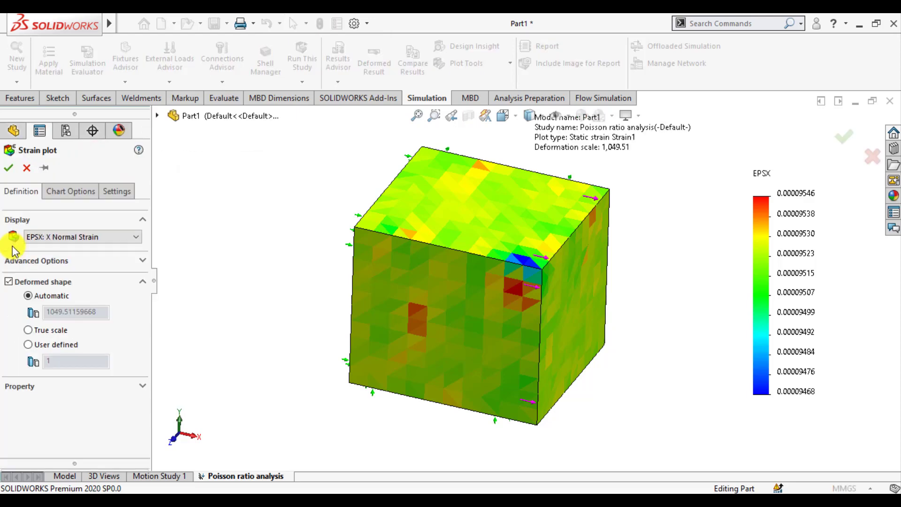
pyautogui.click(29, 344)
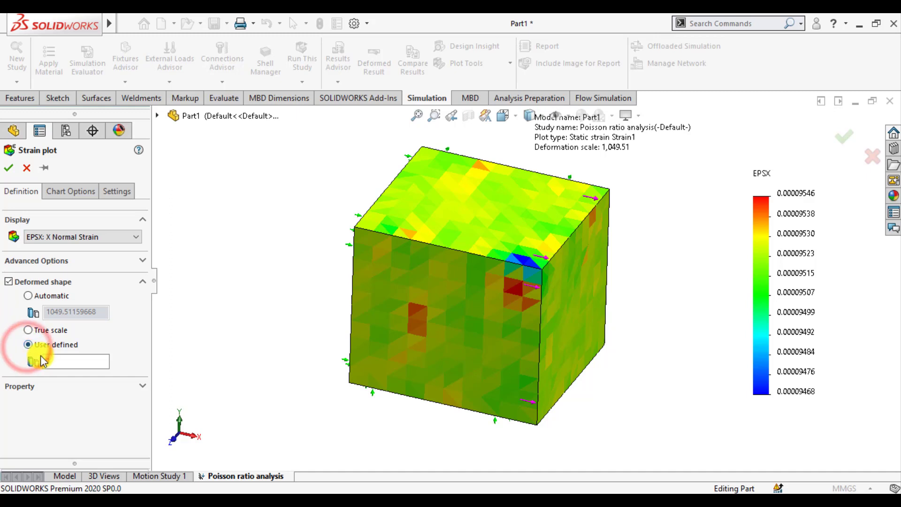
pyautogui.click(51, 361)
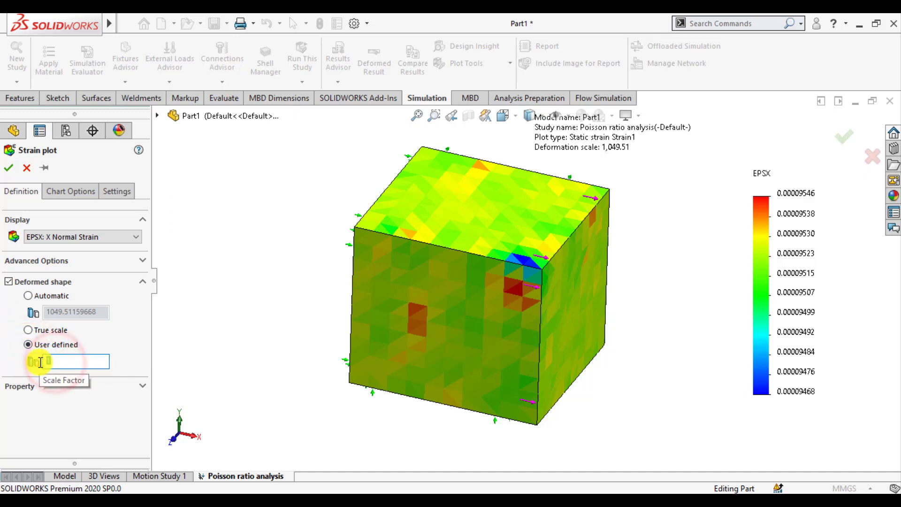
pyautogui.write('100000')
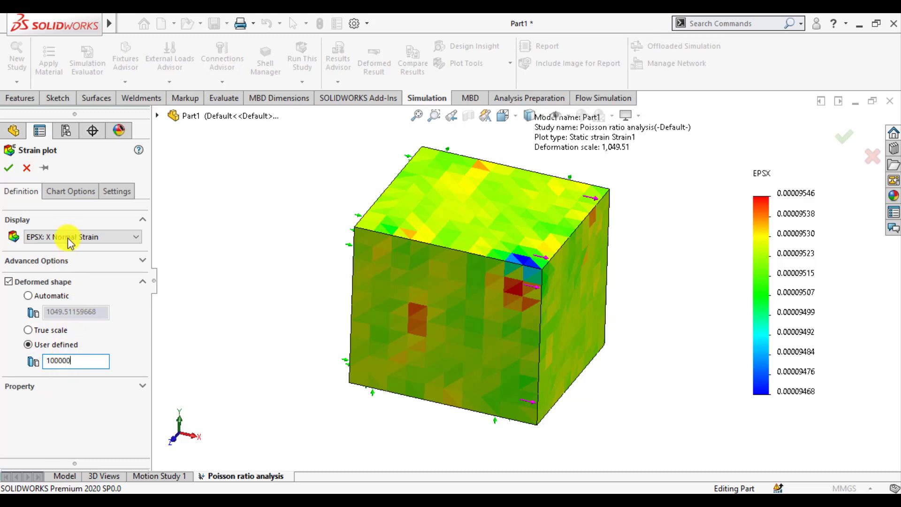
pyautogui.click(117, 193)
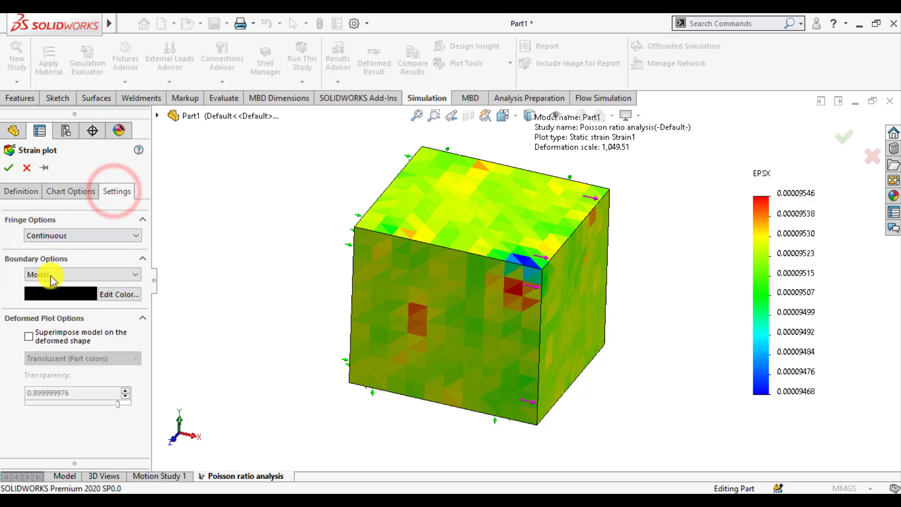
pyautogui.click(29, 337)
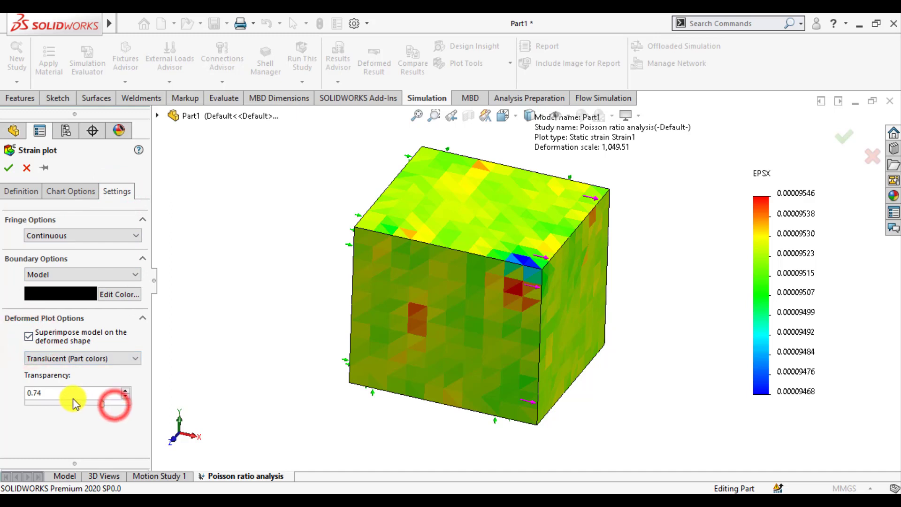
pyautogui.moveTo(73, 398); pyautogui.dragTo(57, 401)
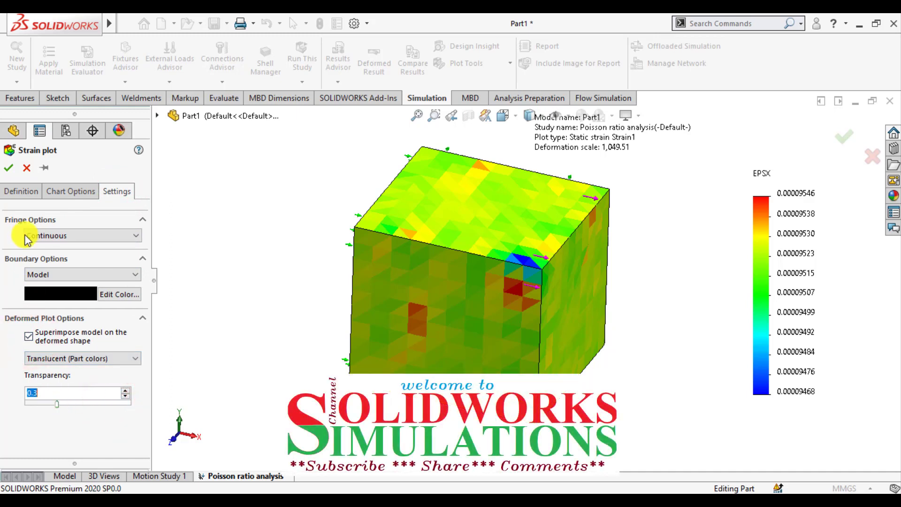
# Apply the 100000-scale X strain plot and zoom to view the deformed cube
pyautogui.click(8, 167)
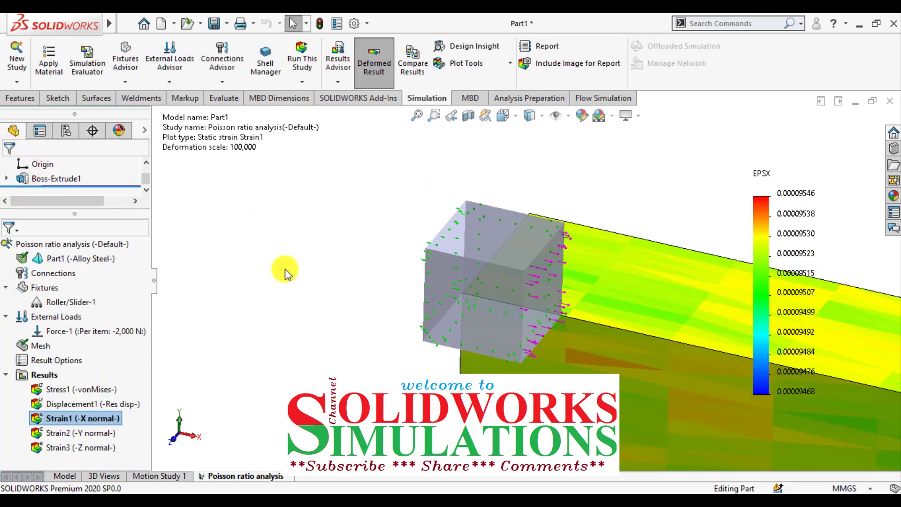
pyautogui.scroll(5, 241, 305)
pyautogui.scroll(3, 408, 326)
pyautogui.scroll(-3, 682, 320)
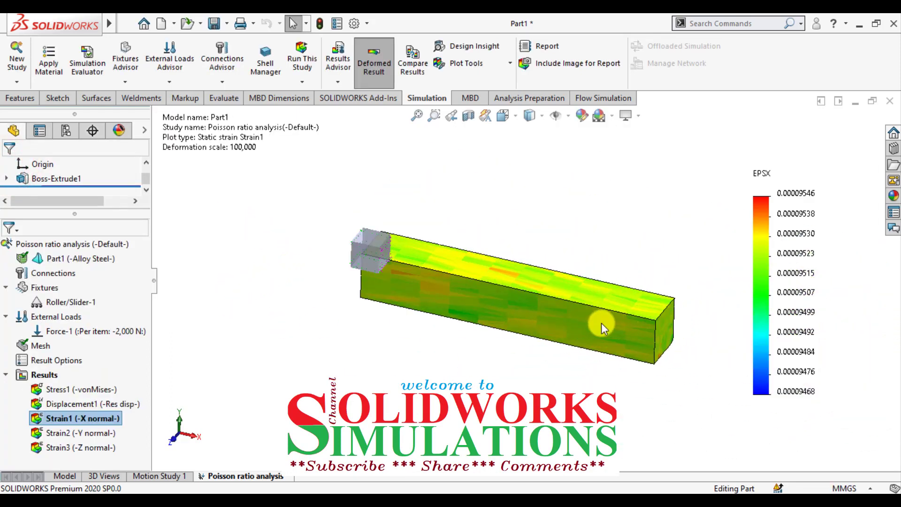
pyautogui.scroll(-2, 601, 323)
pyautogui.scroll(-1, 519, 247)
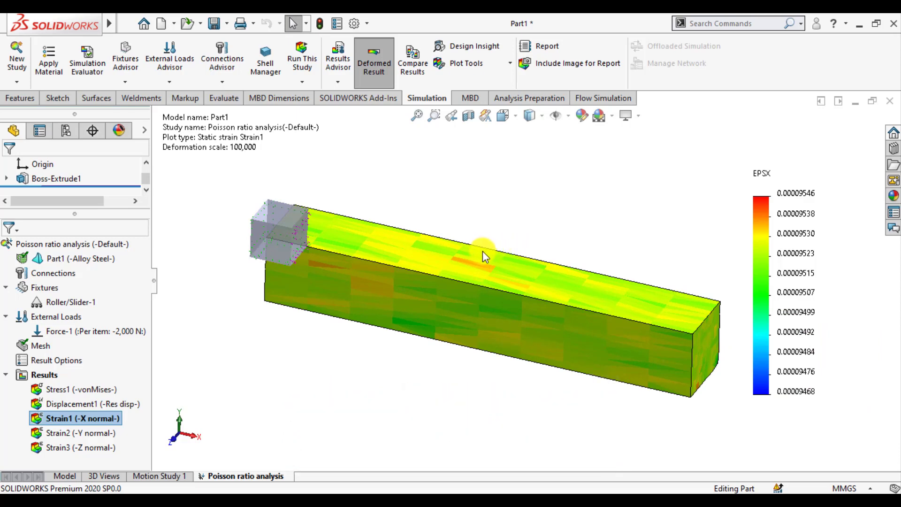
# Reduce the Strain1 user-defined deformation scale to 10,000 and apply it
pyautogui.rightClick(56, 424)
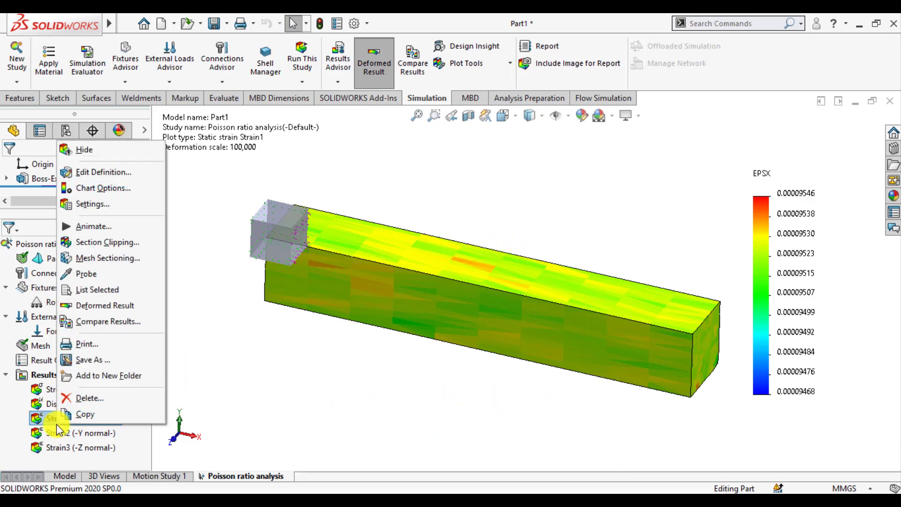
pyautogui.click(86, 174)
pyautogui.write('10000')
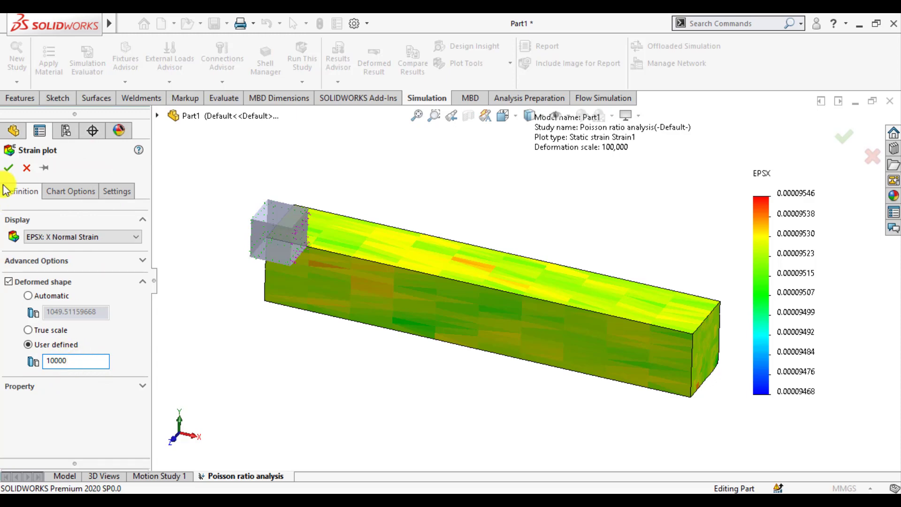
pyautogui.click(9, 168)
pyautogui.scroll(-2, 319, 225)
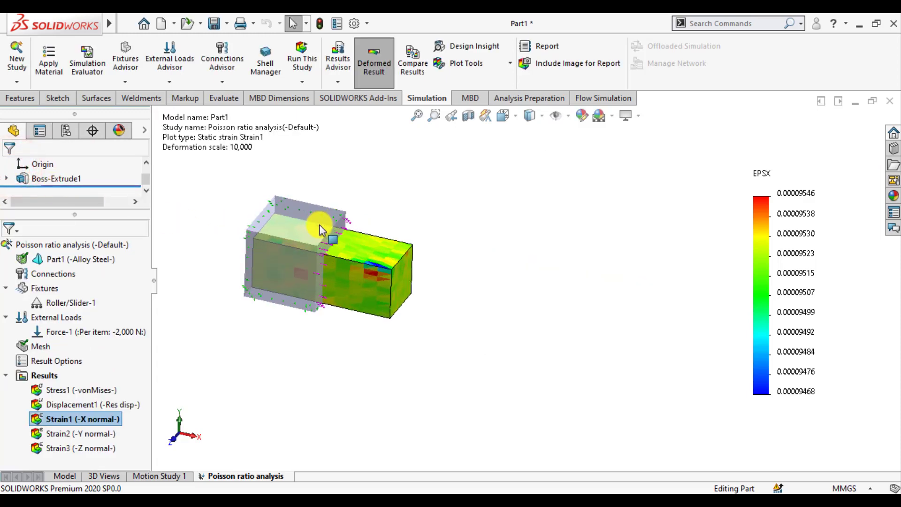
pyautogui.scroll(-3, 328, 247)
pyautogui.scroll(-1, 250, 275)
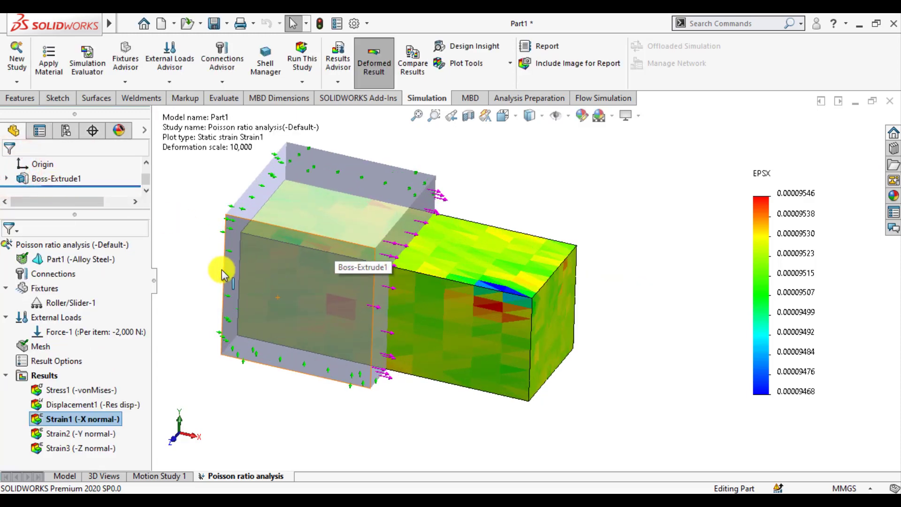
pyautogui.scroll(-1, 223, 275)
# Animate the Strain1 deformation at a slower speed, then close the animation
pyautogui.rightClick(47, 425)
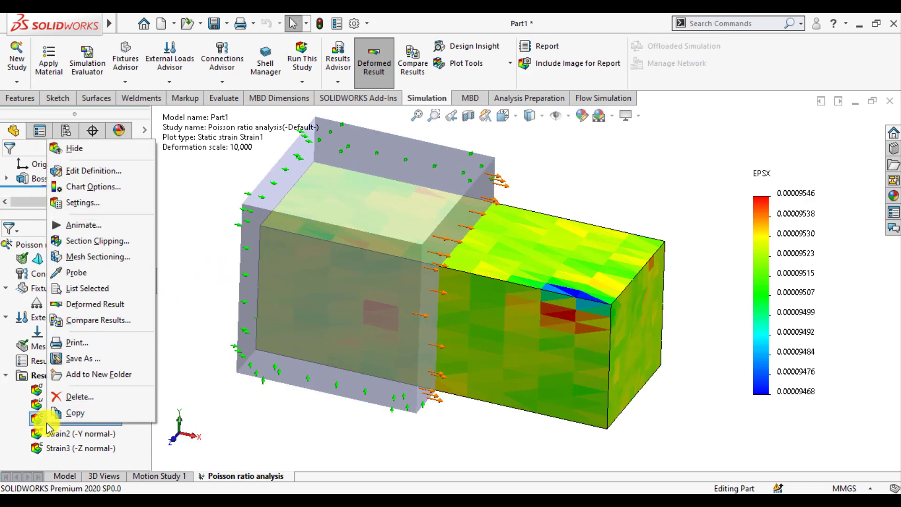
pyautogui.click(83, 226)
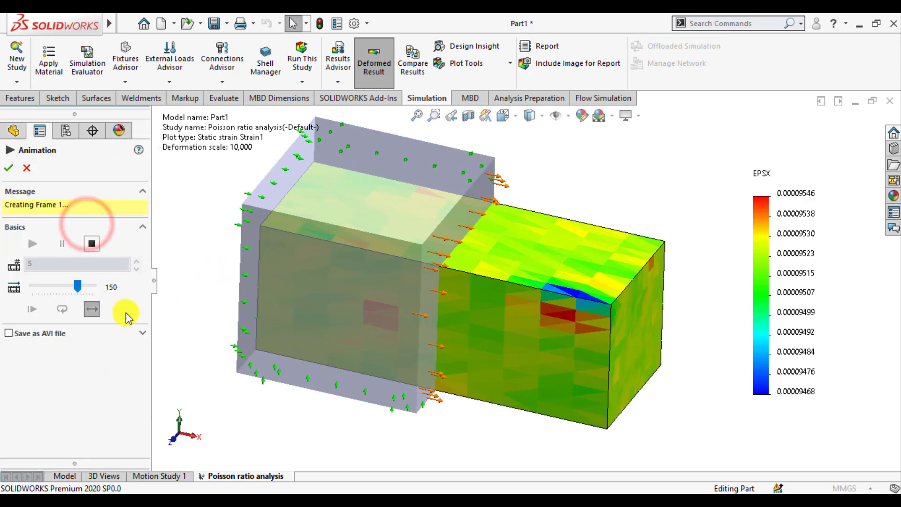
pyautogui.click(90, 254)
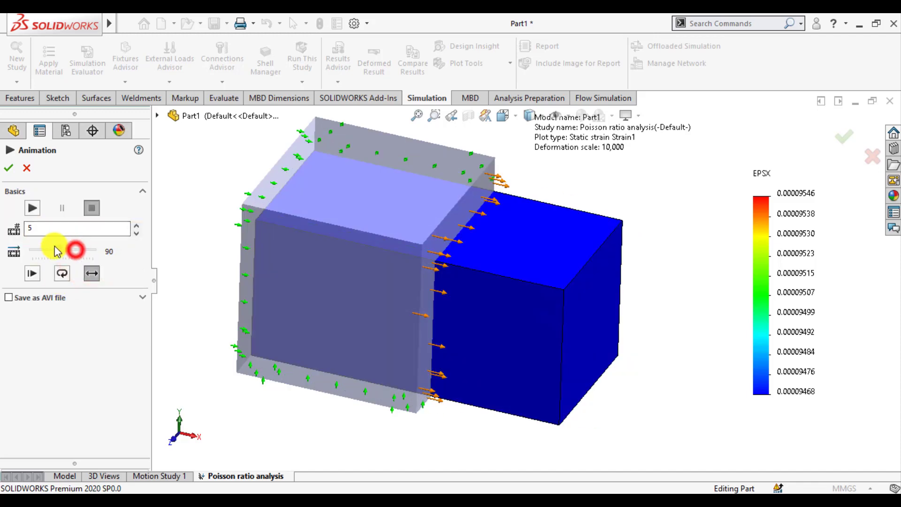
pyautogui.moveTo(56, 251); pyautogui.dragTo(55, 251)
pyautogui.click(40, 229)
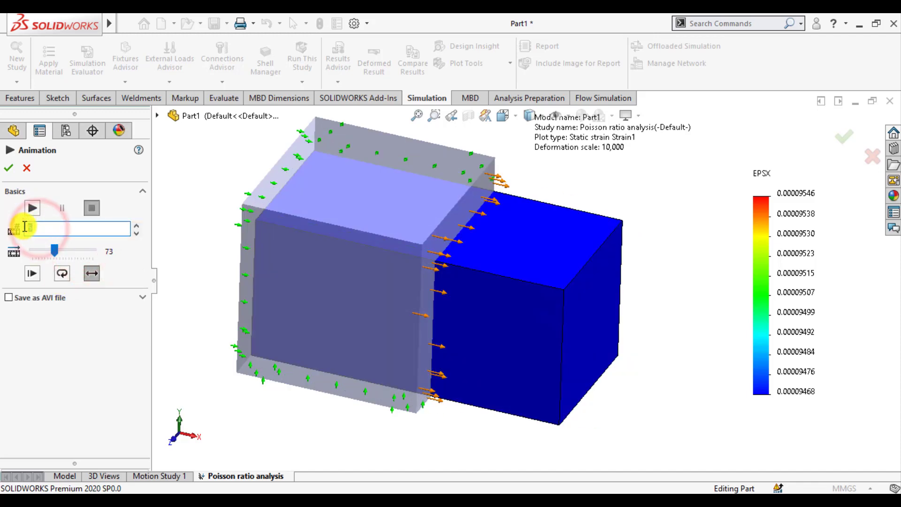
pyautogui.write('25')
pyautogui.click(32, 207)
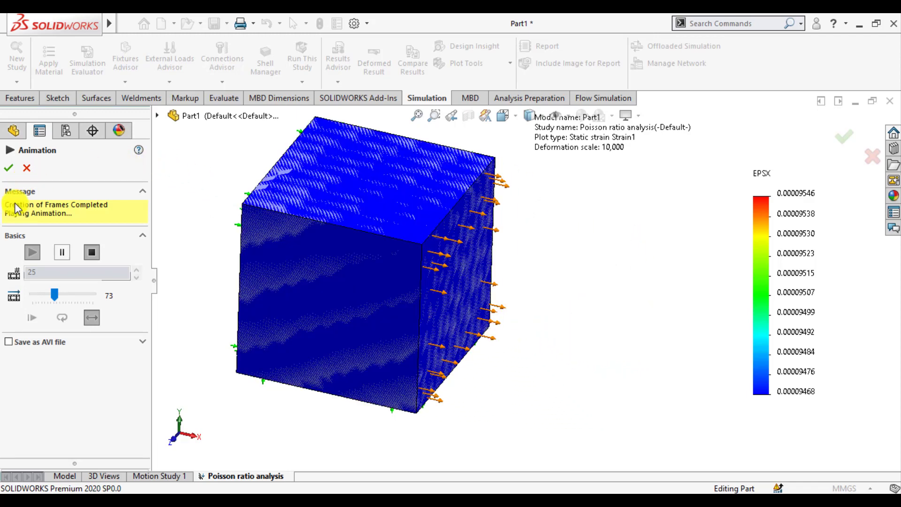
pyautogui.click(8, 170)
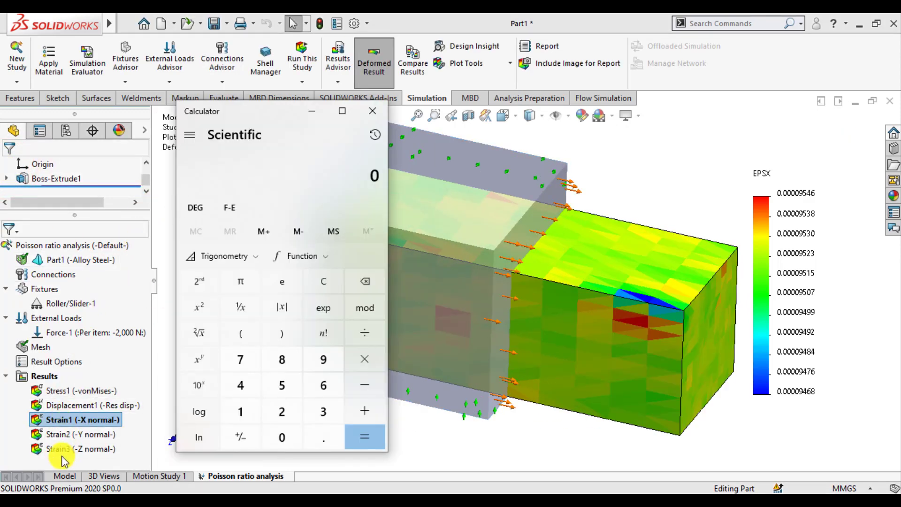
# Review the Strain2 Y-normal plot (EPSY about -0.000026), return to Strain1, then switch to Calculator
pyautogui.doubleClick(56, 435)
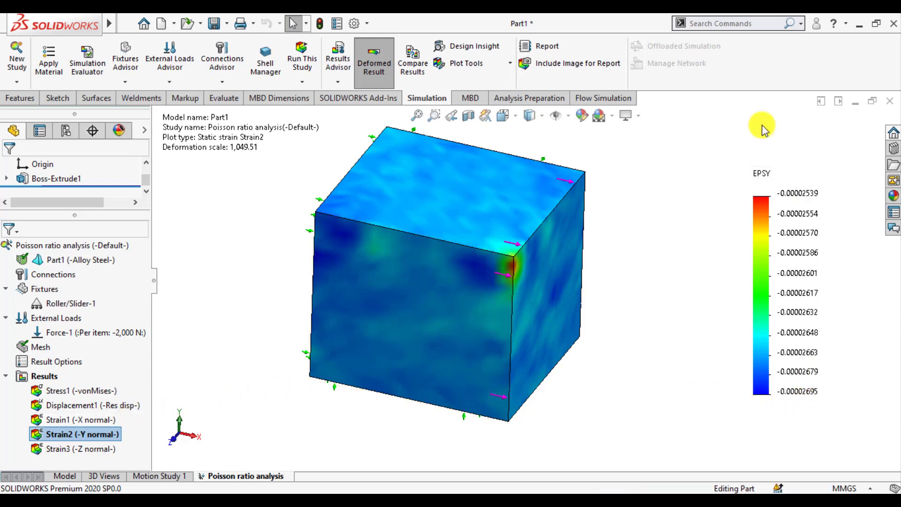
pyautogui.doubleClick(52, 422)
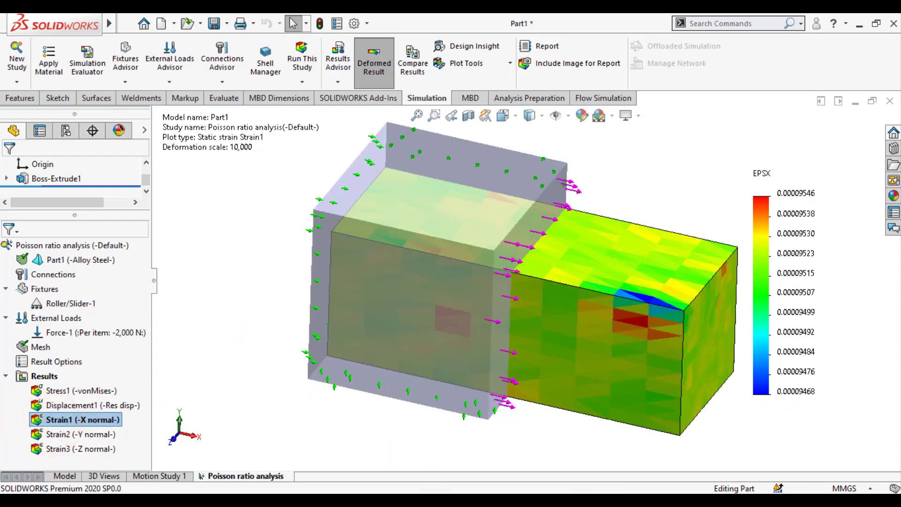
pyautogui.hotkey('alt', 'Tab')
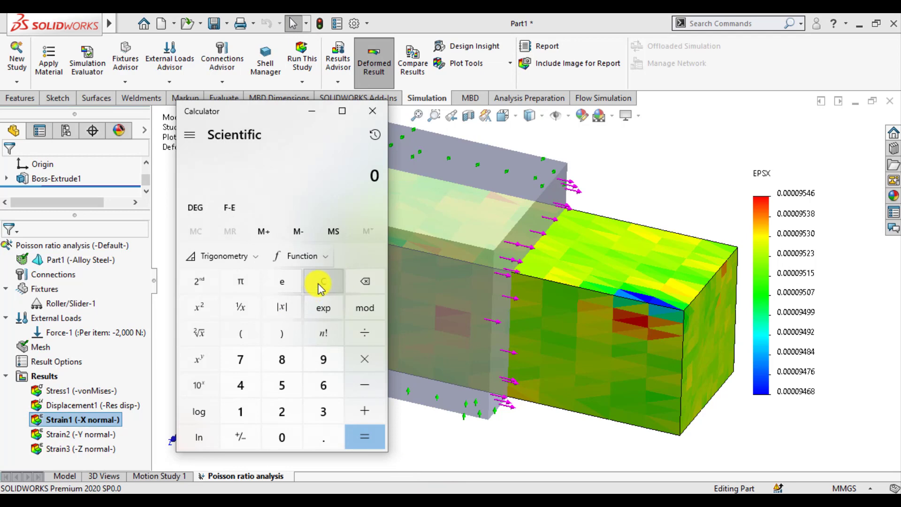
# Enter the Y strain 0.0000269 in Calculator and choose division
pyautogui.click(322, 438)
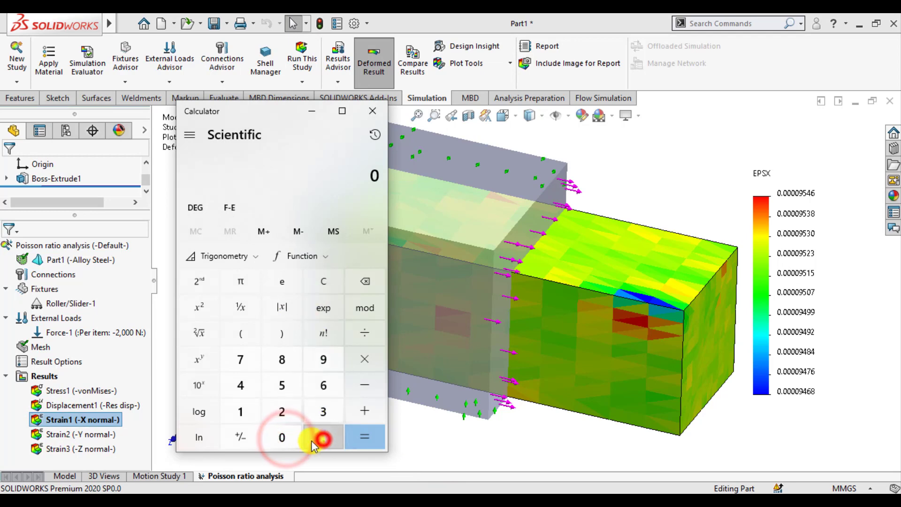
pyautogui.click(282, 440)
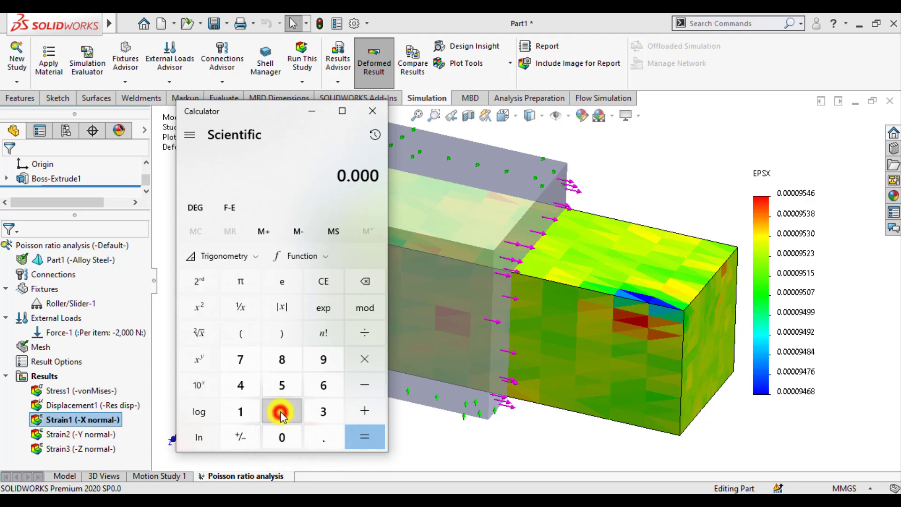
pyautogui.click(281, 413)
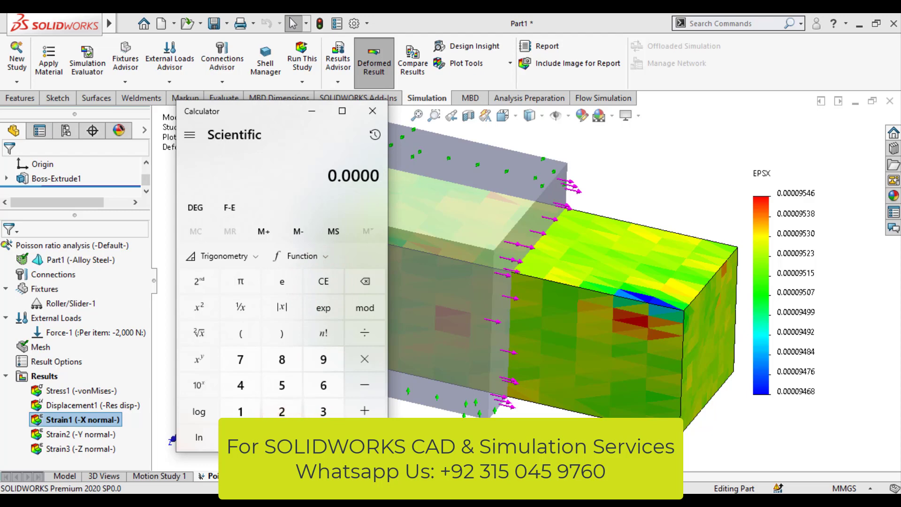
pyautogui.click(282, 412)
pyautogui.click(323, 385)
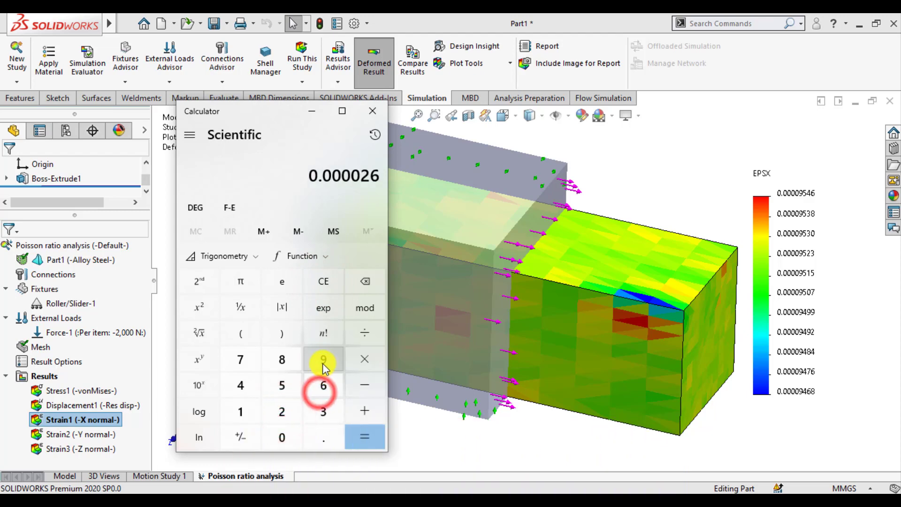
pyautogui.click(323, 360)
pyautogui.click(365, 332)
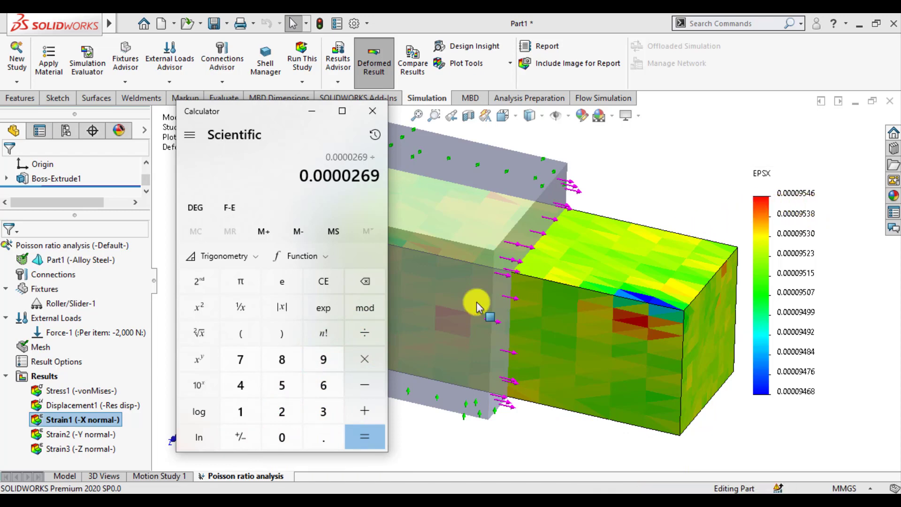
# Divide by the X strain 0.0000954 to get about 0.282, then move the calculator aside
pyautogui.click(282, 441)
pyautogui.click(323, 438)
pyautogui.click(280, 438)
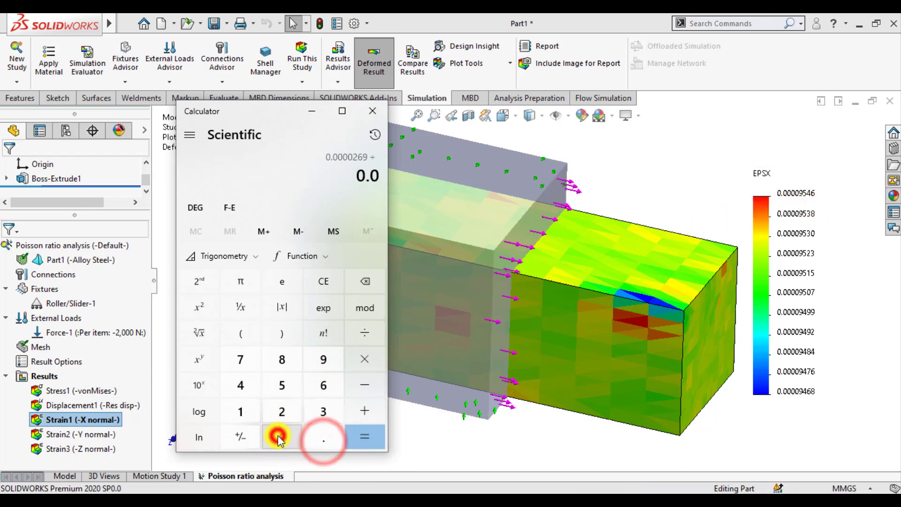
pyautogui.click(279, 438)
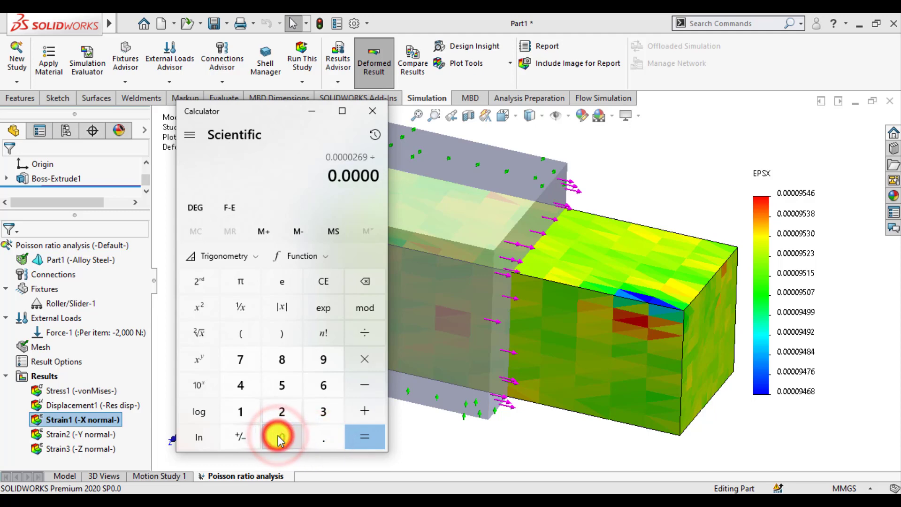
pyautogui.click(319, 360)
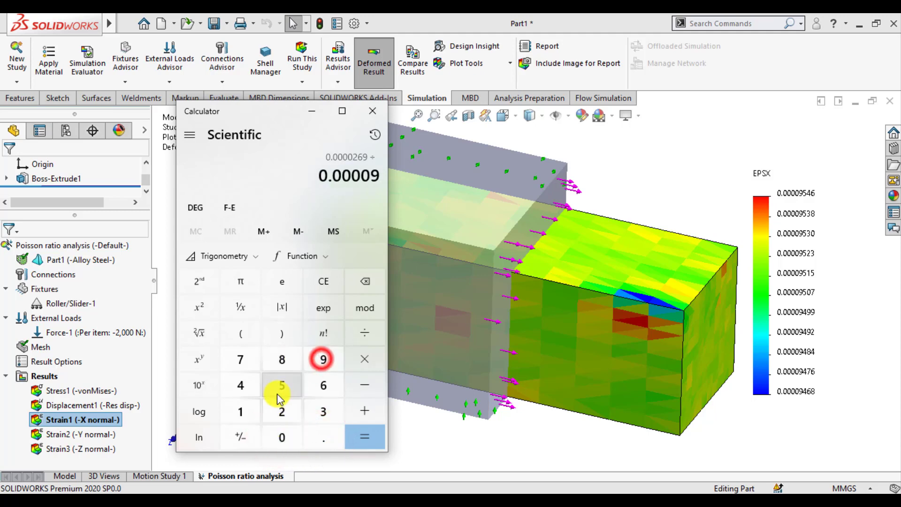
pyautogui.click(277, 385)
pyautogui.click(241, 383)
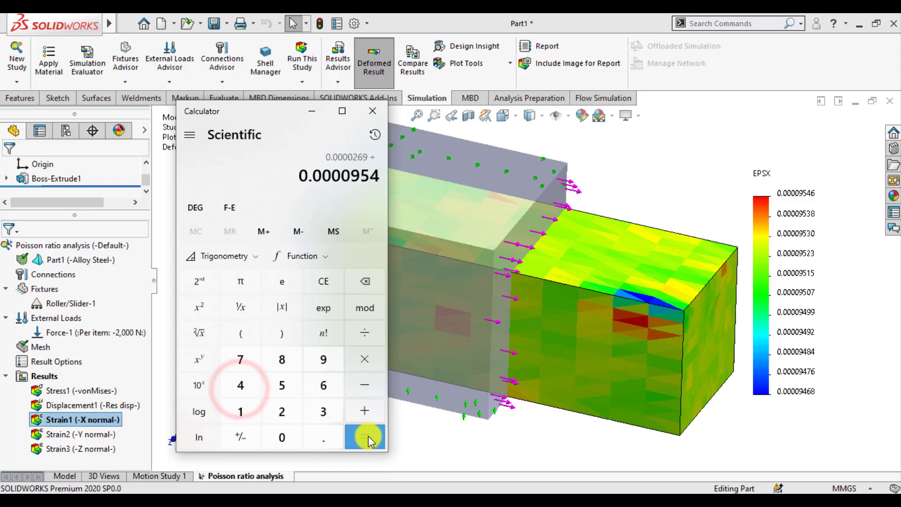
pyautogui.click(365, 437)
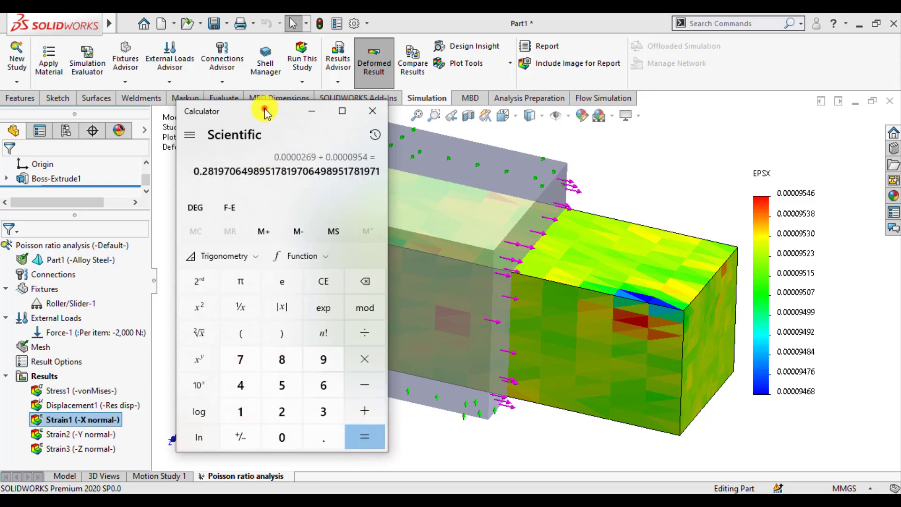
pyautogui.moveTo(266, 112); pyautogui.dragTo(251, 128)
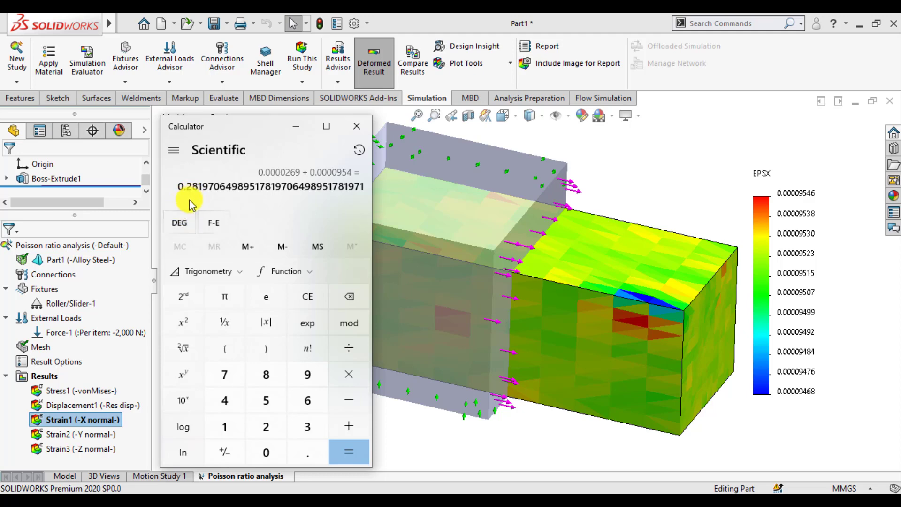
# Compare Alloy Steel's Poisson's ratio 0.28 with the calculated 0.282, then close the material properties
pyautogui.rightClick(53, 262)
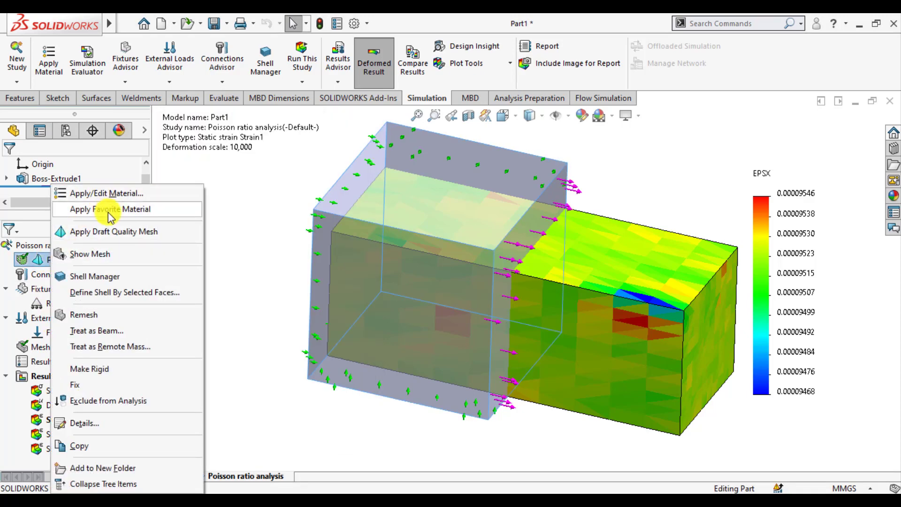
pyautogui.click(107, 194)
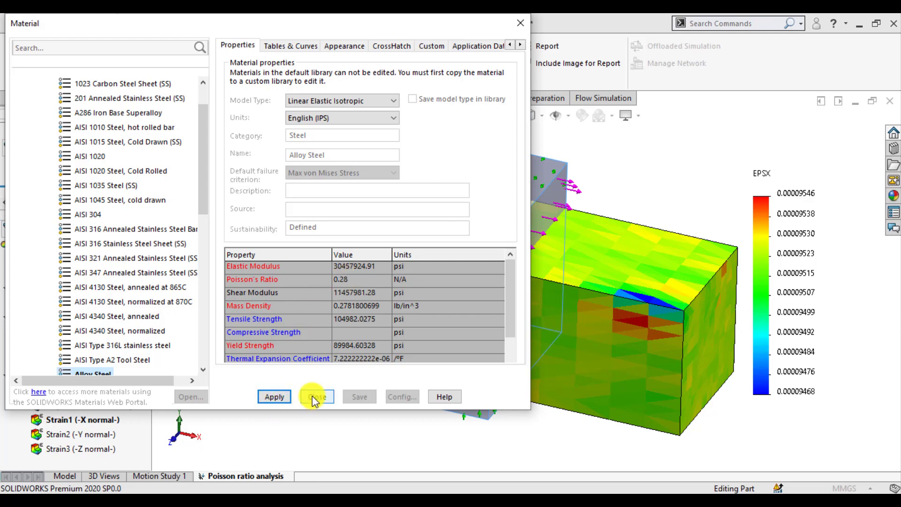
pyautogui.click(372, 504)
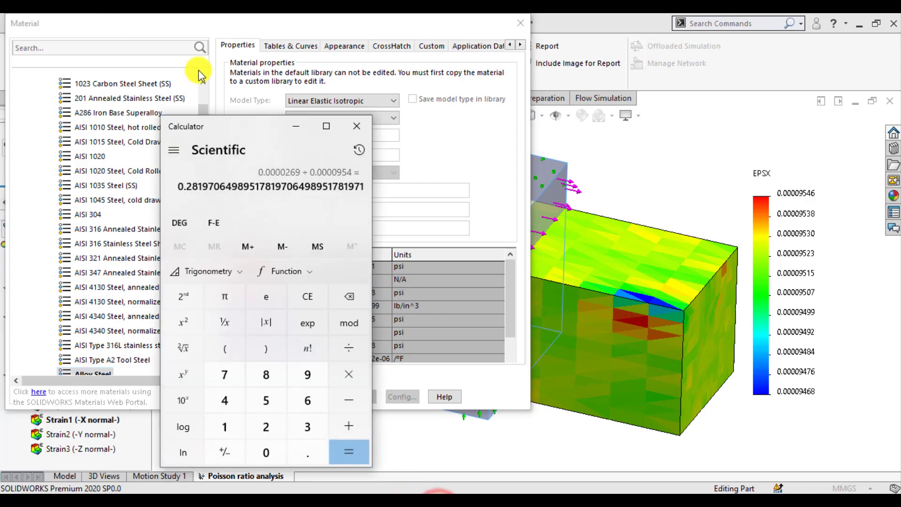
pyautogui.moveTo(257, 126); pyautogui.dragTo(558, 84)
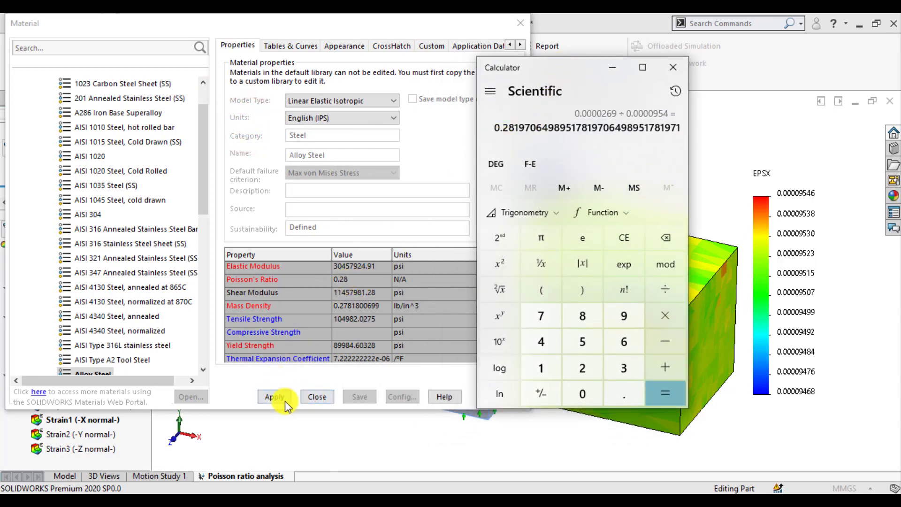
pyautogui.click(310, 399)
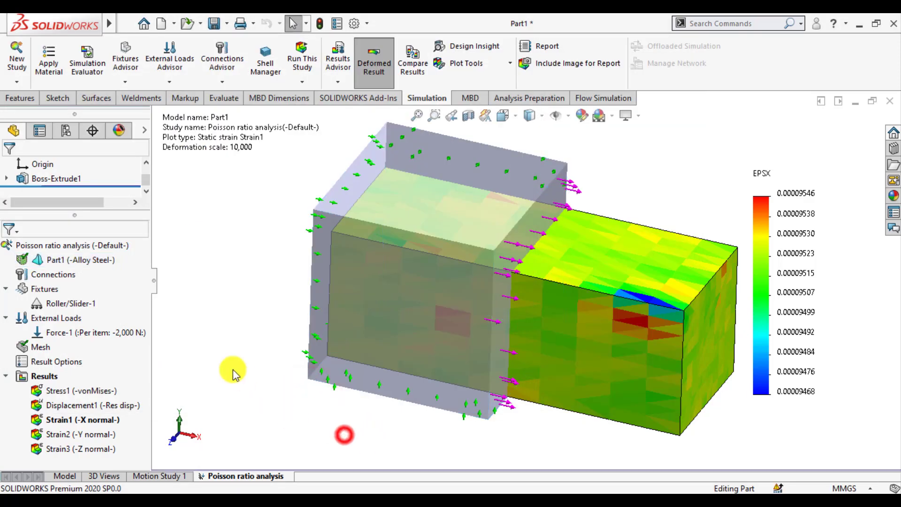
# Animate the deformation of the Strain1 X-normal strain plot
pyautogui.scroll(3, 473, 304)
pyautogui.scroll(-2, 640, 244)
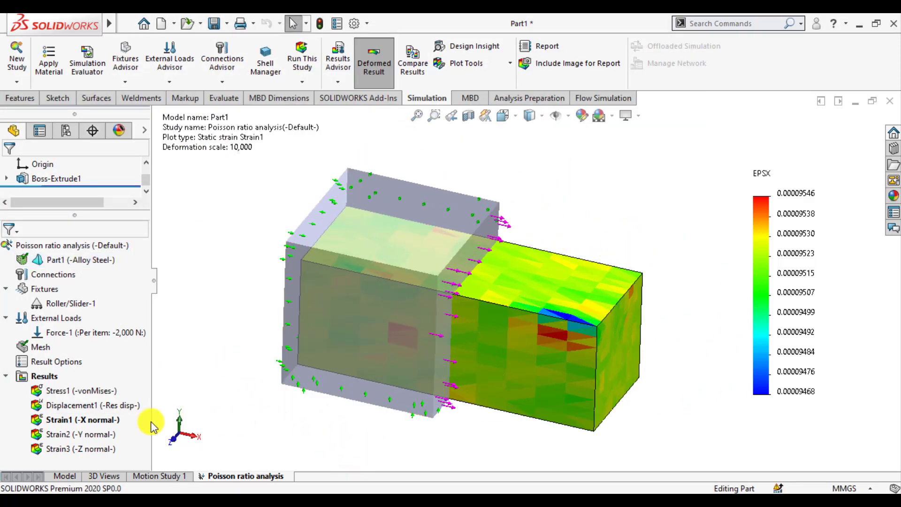
pyautogui.rightClick(107, 421)
pyautogui.click(131, 221)
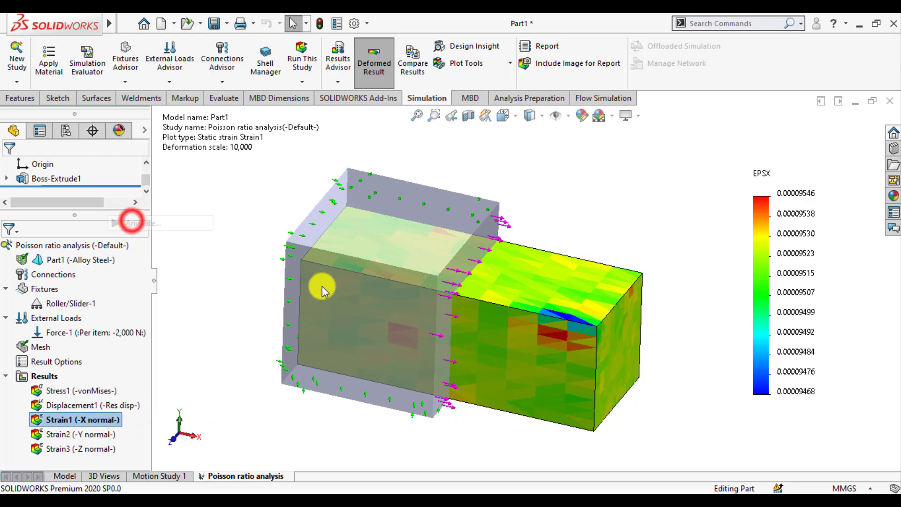